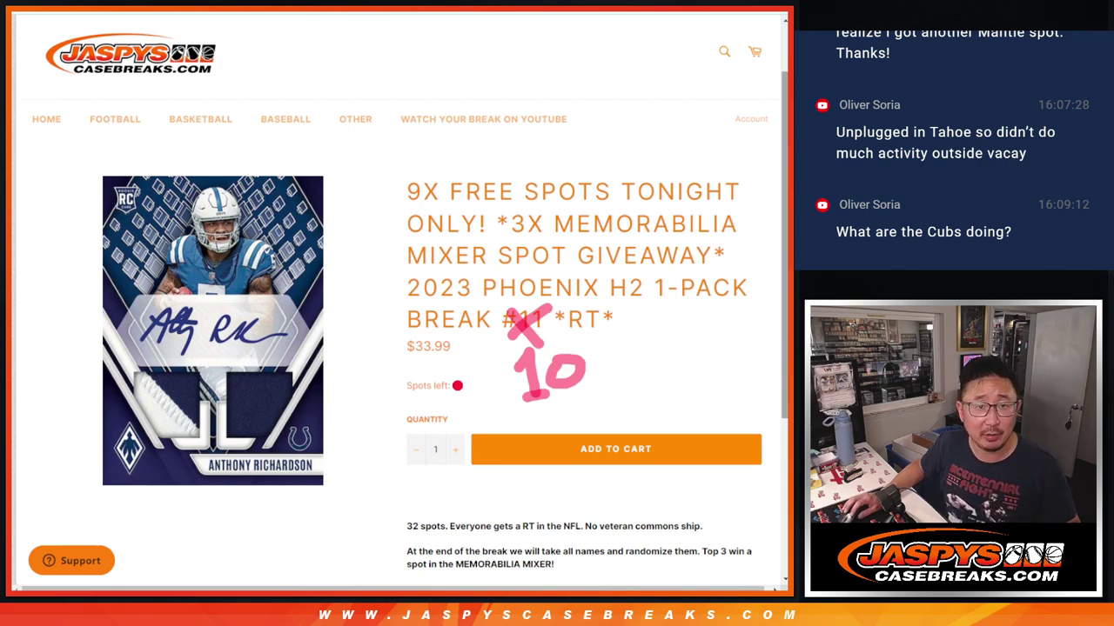
Copy the 23 break names in A1:A23 of the spreadsheet.
{"action": "key", "text": "ctrl+Tab"}
{"action": "left_click", "coordinate": [141, 294]}
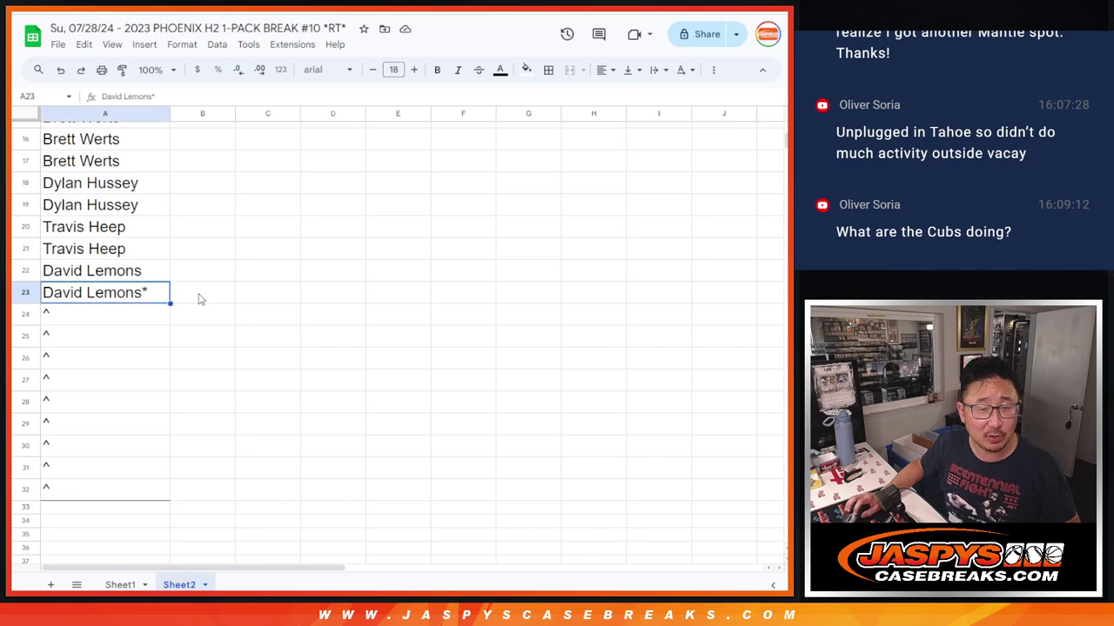
{"action": "scroll", "coordinate": [205, 299], "scroll_direction": "up", "scroll_amount": 5}
{"action": "key", "text": "ctrl+shift+Up"}
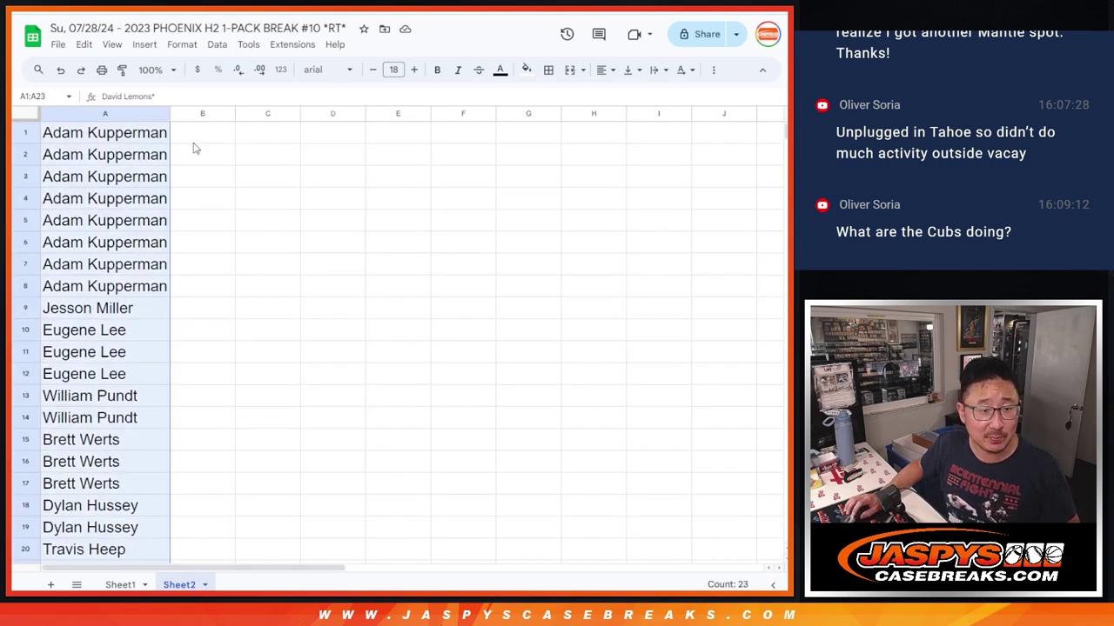
{"action": "key", "text": "ctrl+c"}
{"action": "scroll", "coordinate": [316, 255], "scroll_direction": "down", "scroll_amount": 5}
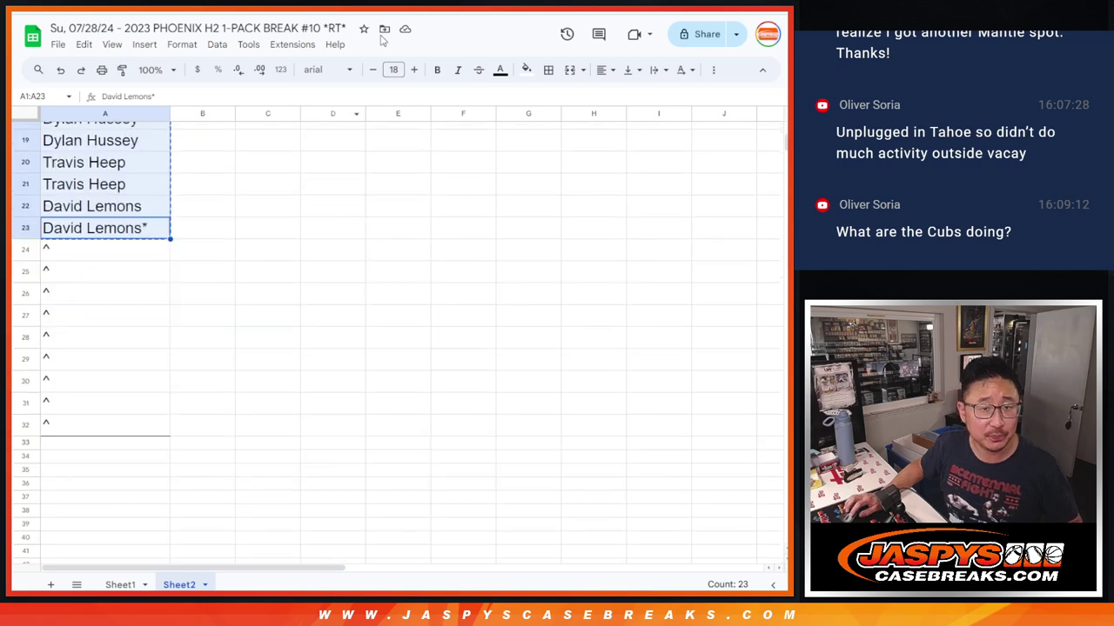
{"action": "key", "text": "alt+Tab"}
Paste the 23 names into the List Randomizer and roll the two dice.
{"action": "key", "text": "ctrl+Tab"}
{"action": "left_click", "coordinate": [219, 474]}
{"action": "key", "text": "ctrl+v"}
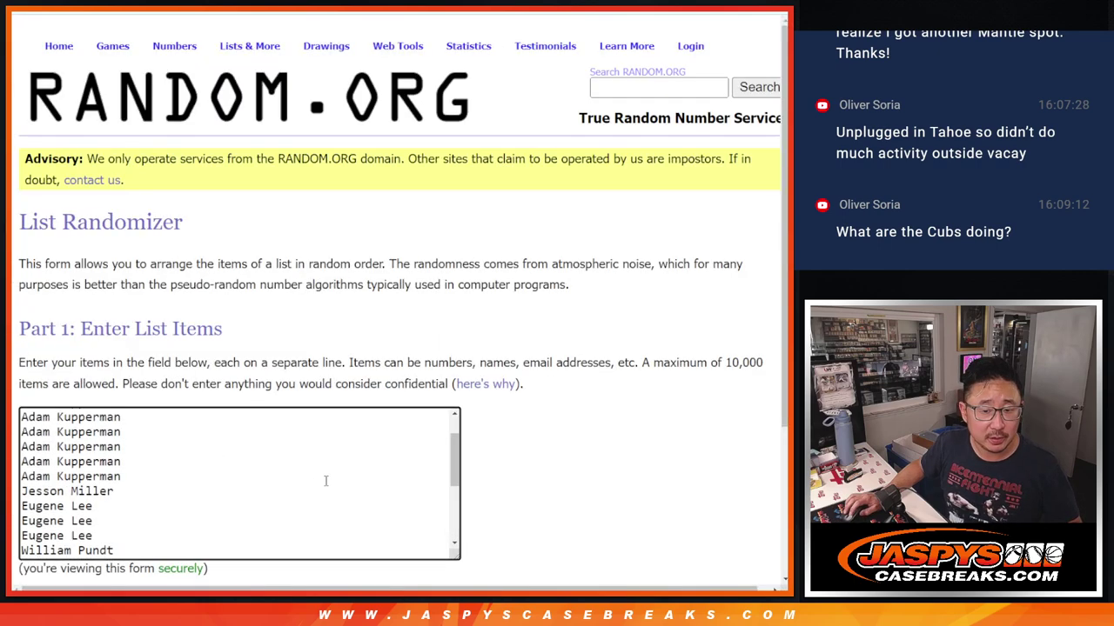
{"action": "key", "text": "ctrl+shift+Tab"}
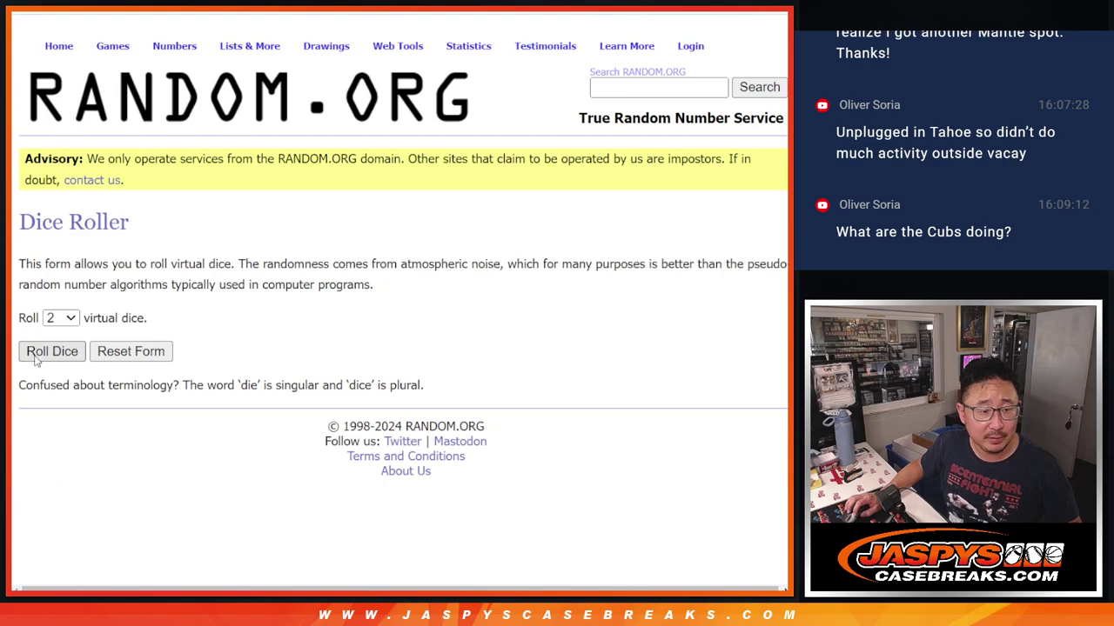
{"action": "left_click", "coordinate": [34, 351]}
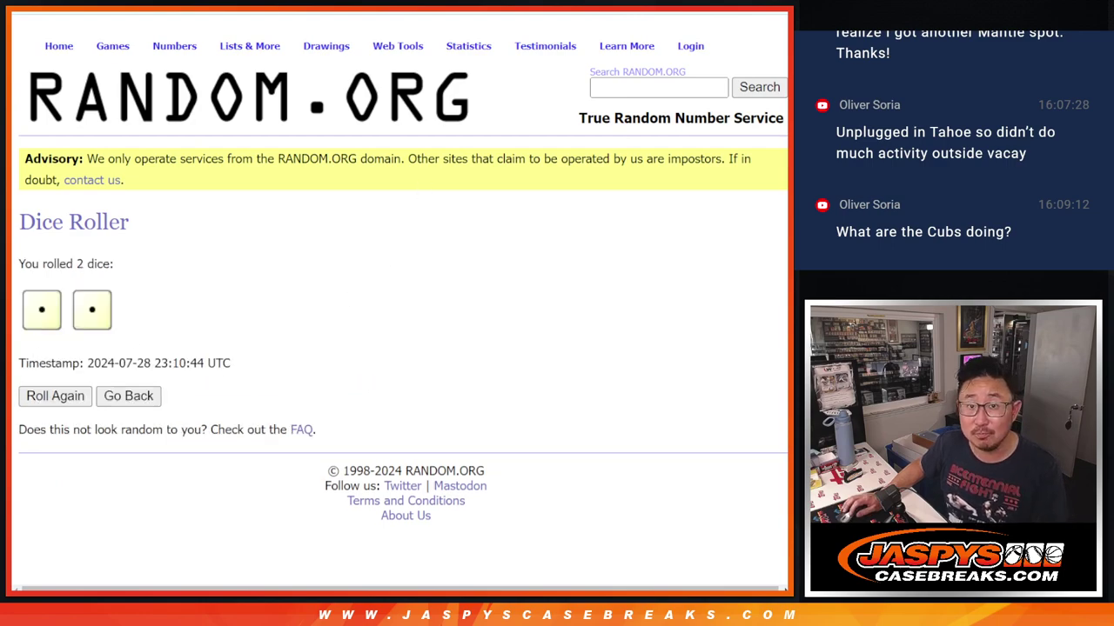
{"action": "key", "text": "ctrl+Tab"}
{"action": "scroll", "coordinate": [37, 470], "scroll_direction": "down", "scroll_amount": 2}
{"action": "left_click", "coordinate": [37, 470]}
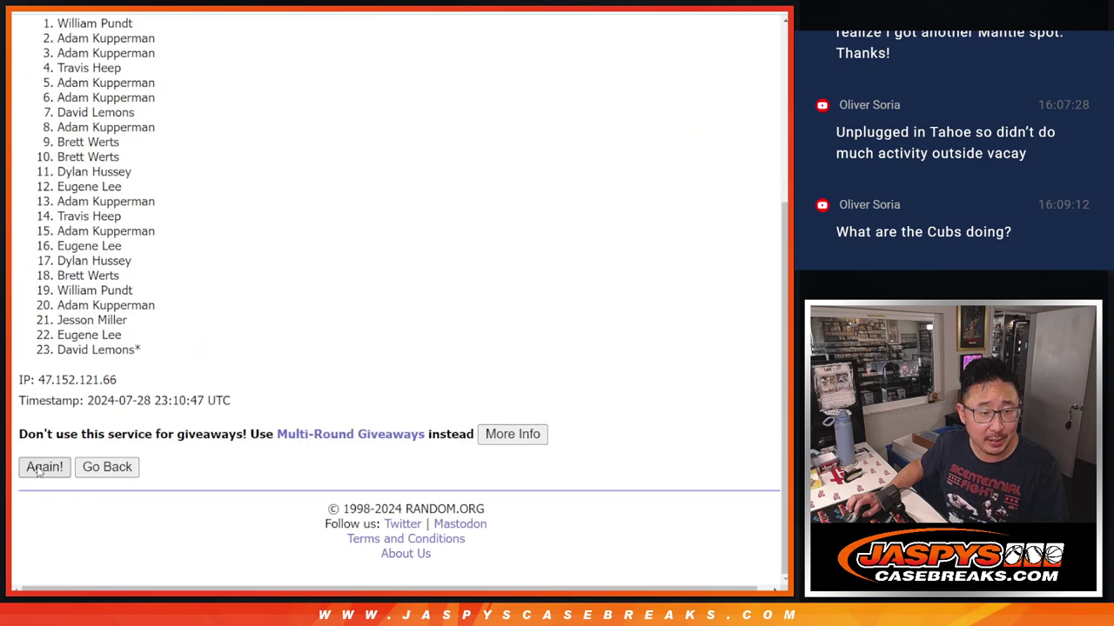
{"action": "left_click", "coordinate": [38, 471]}
{"action": "scroll", "coordinate": [339, 348], "scroll_direction": "up", "scroll_amount": 3}
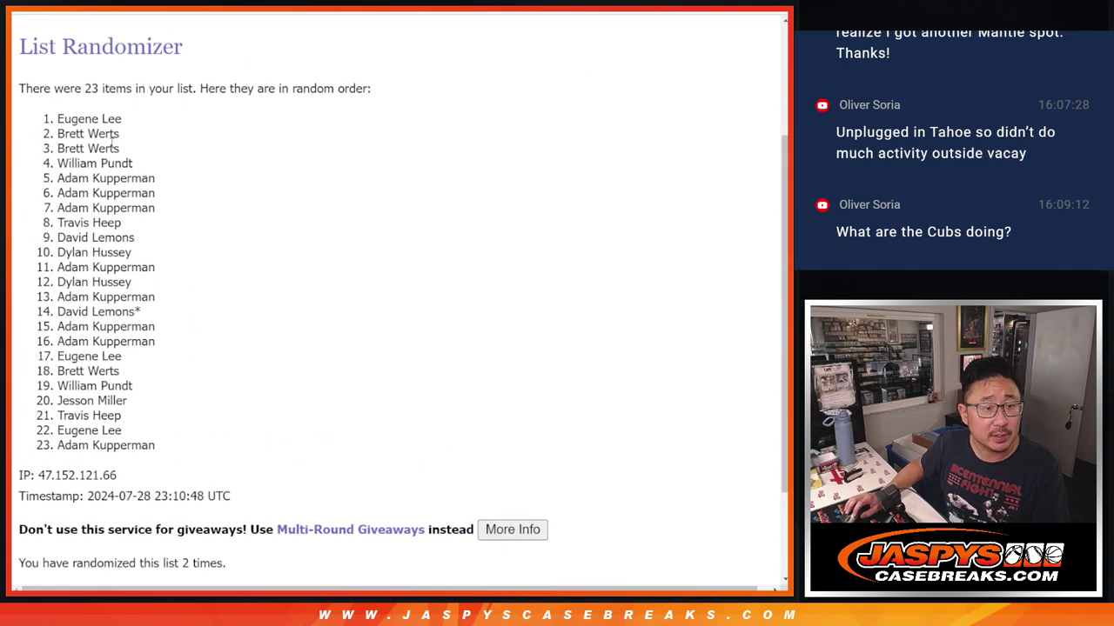
{"action": "mouse_move", "coordinate": [52, 119]}
{"action": "left_mouse_down"}
{"action": "mouse_move", "coordinate": [100, 127]}
{"action": "mouse_move", "coordinate": [145, 158]}
{"action": "mouse_move", "coordinate": [181, 257]}
{"action": "mouse_move", "coordinate": [148, 243]}
{"action": "left_mouse_up"}
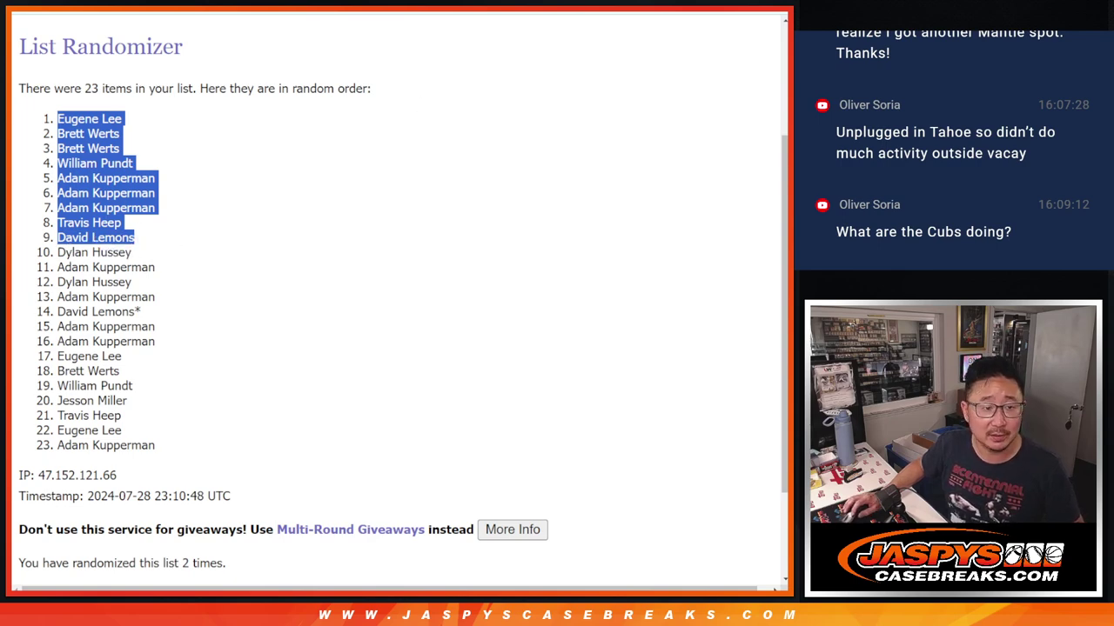
Paste the nine randomized names into A24:A32 at font size 12.
{"action": "key", "text": "ctrl+Tab"}
{"action": "key", "text": "ctrl+Tab"}
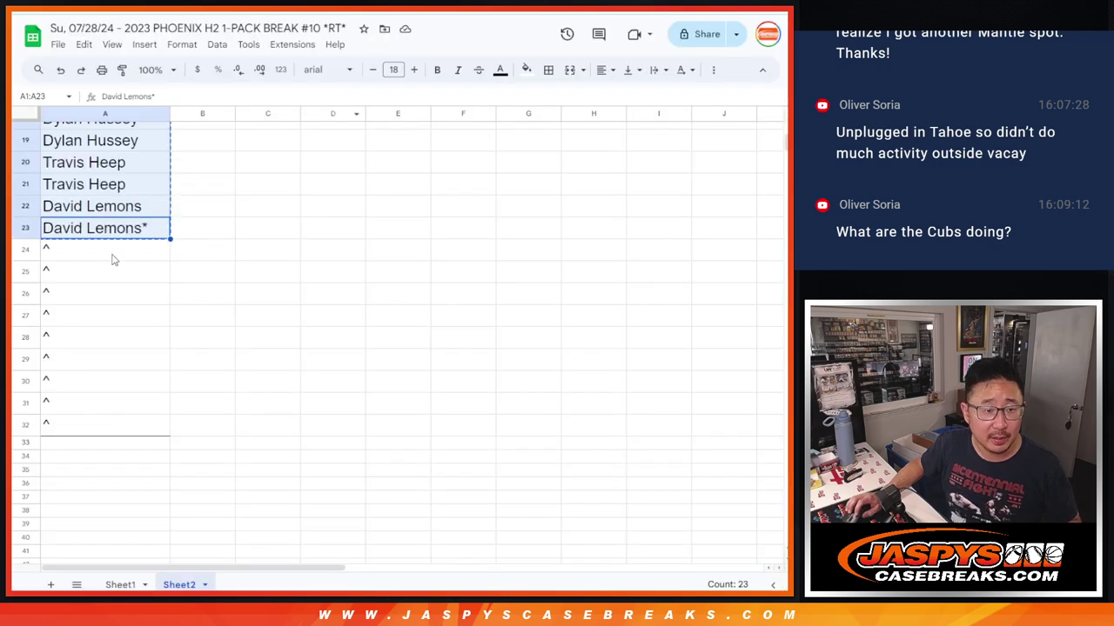
{"action": "key", "text": "ctrl+v"}
{"action": "left_click", "coordinate": [414, 70]}
{"action": "left_click", "coordinate": [415, 70]}
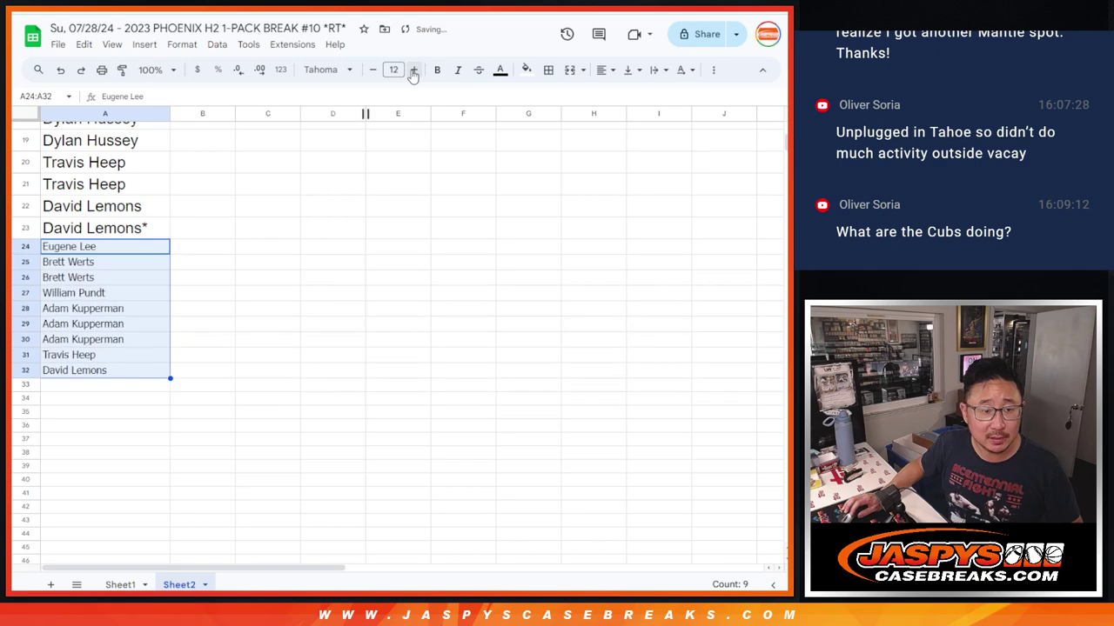
{"action": "double_click", "coordinate": [132, 248]}
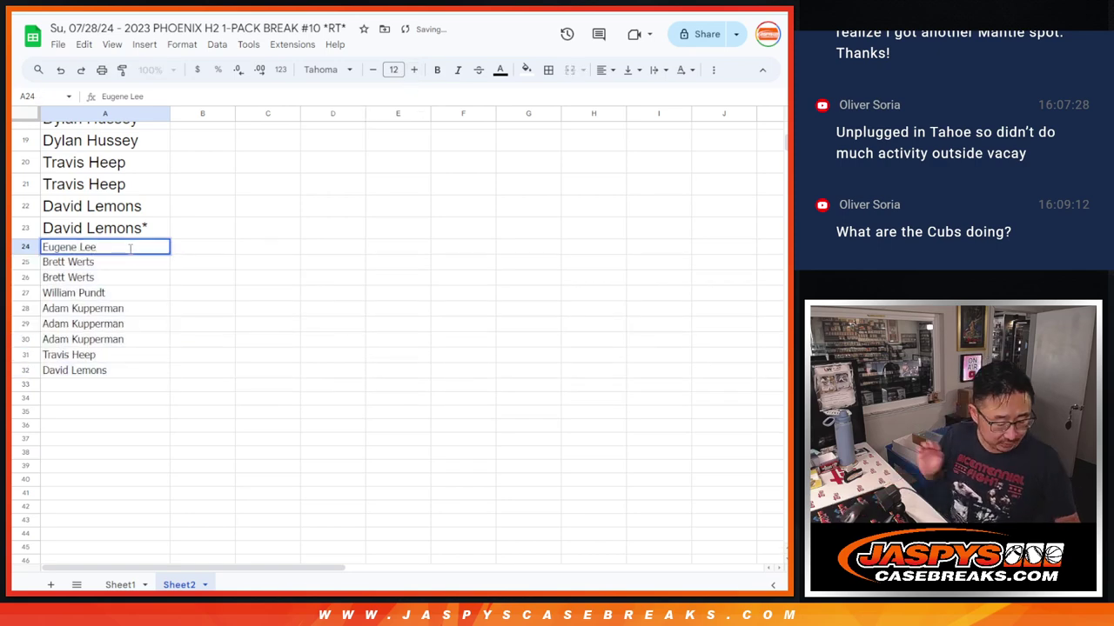
{"action": "type", "text": "^"}
{"action": "key", "text": "Return"}
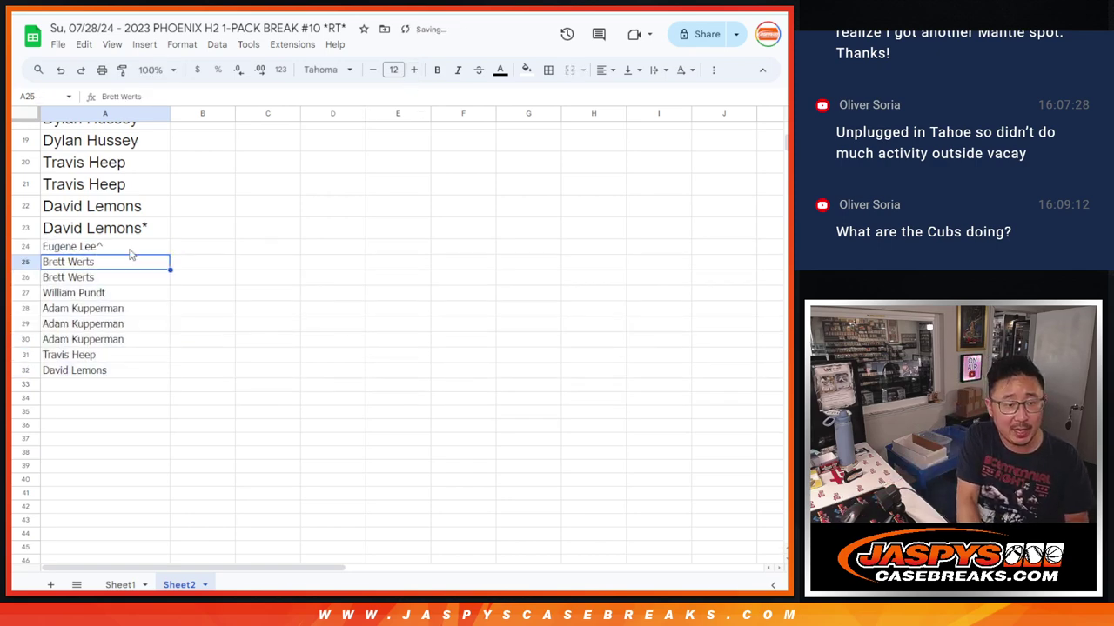
{"action": "key", "text": "F2"}
{"action": "type", "text": "^"}
{"action": "key", "text": "Return"}
{"action": "key", "text": "F2"}
{"action": "type", "text": "^"}
{"action": "key", "text": "Return"}
{"action": "key", "text": "F2"}
{"action": "type", "text": "^"}
{"action": "key", "text": "Return"}
{"action": "key", "text": "F2"}
{"action": "key", "text": "asciicircum"}
{"action": "key", "text": "Return"}
{"action": "key", "text": "F2"}
{"action": "key", "text": "asciicircum"}
{"action": "key", "text": "Return"}
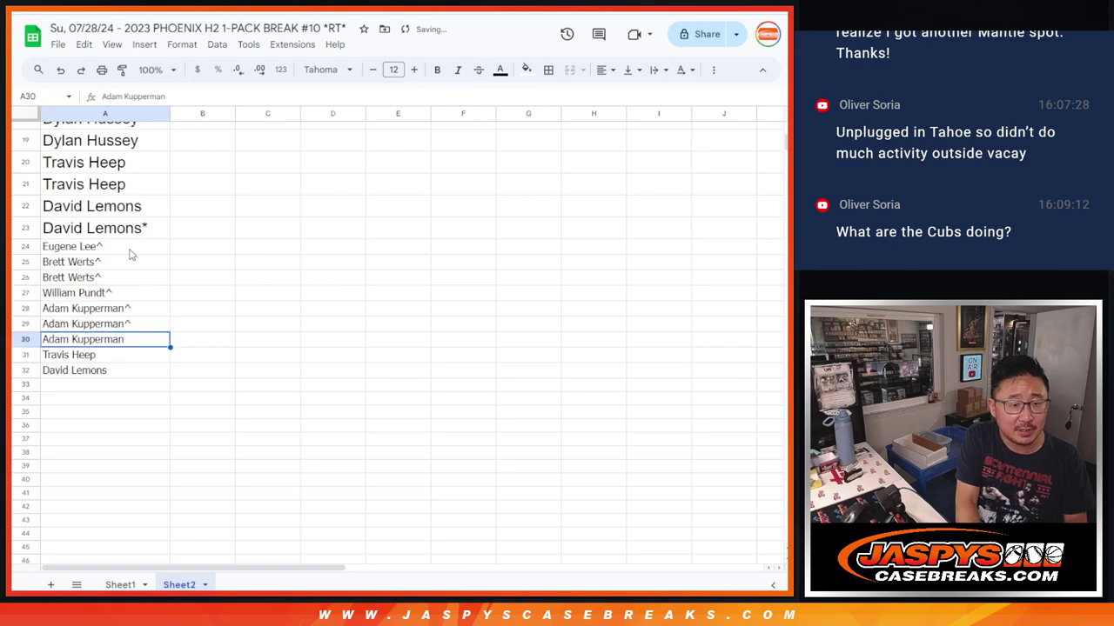
{"action": "key", "text": "F2"}
{"action": "key", "text": "asciicircum"}
{"action": "key", "text": "Return"}
{"action": "key", "text": "F2"}
{"action": "key", "text": "asciicircum"}
{"action": "key", "text": "Return"}
{"action": "key", "text": "F2"}
{"action": "type", "text": "^"}
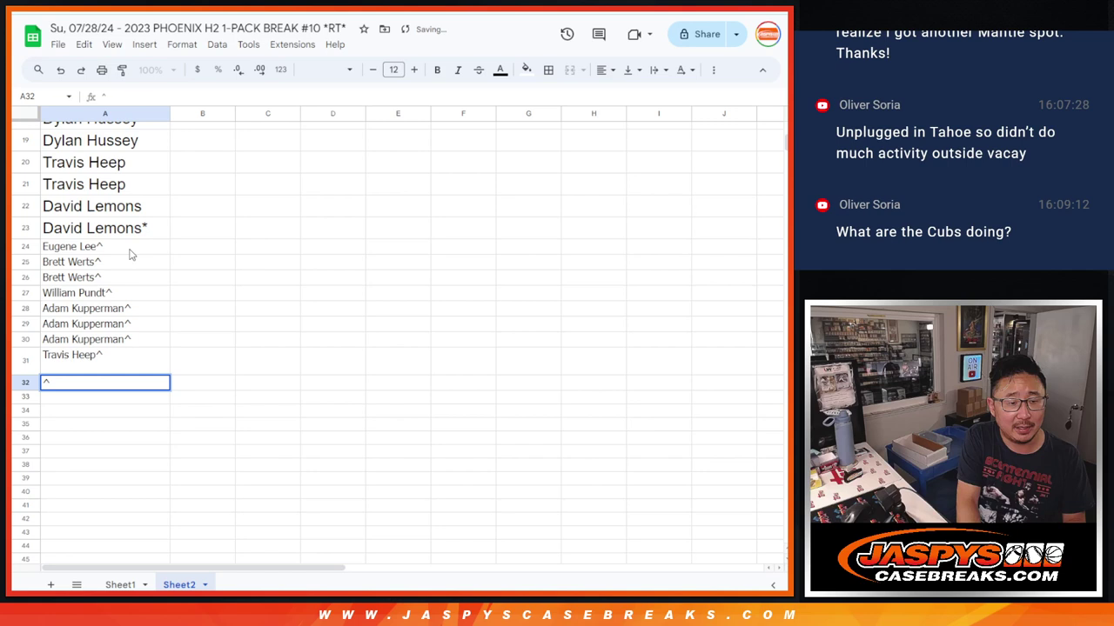
{"action": "key", "text": "ctrl+z"}
{"action": "key", "text": "ctrl+z"}
{"action": "key", "text": "F2"}
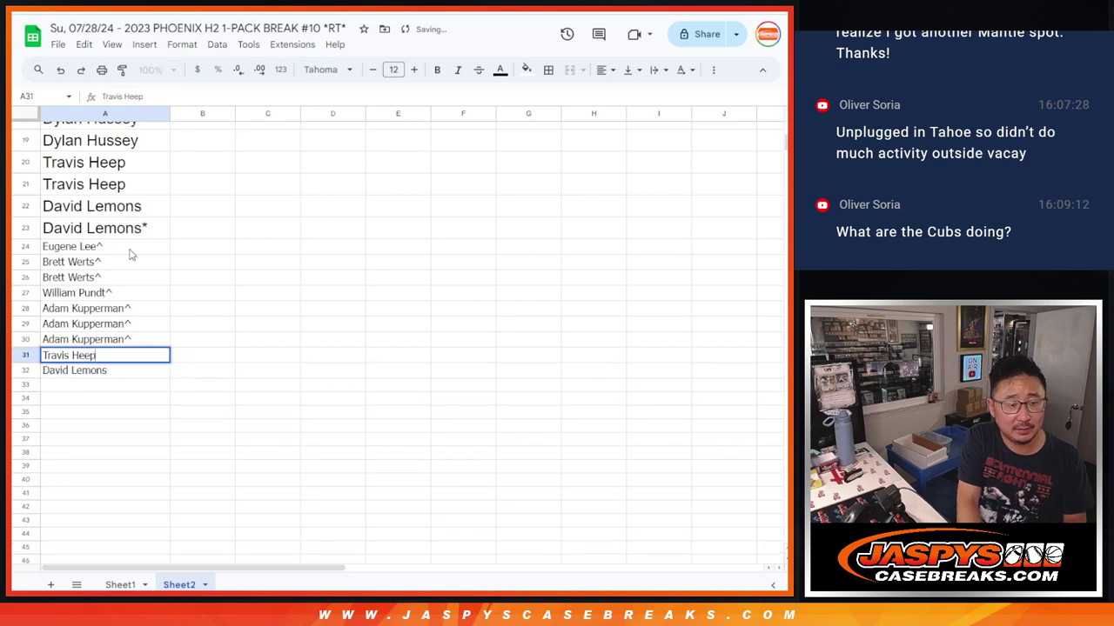
{"action": "type", "text": "^"}
{"action": "key", "text": "Return"}
{"action": "key", "text": "F2"}
{"action": "type", "text": "^"}
{"action": "key", "text": "Return"}
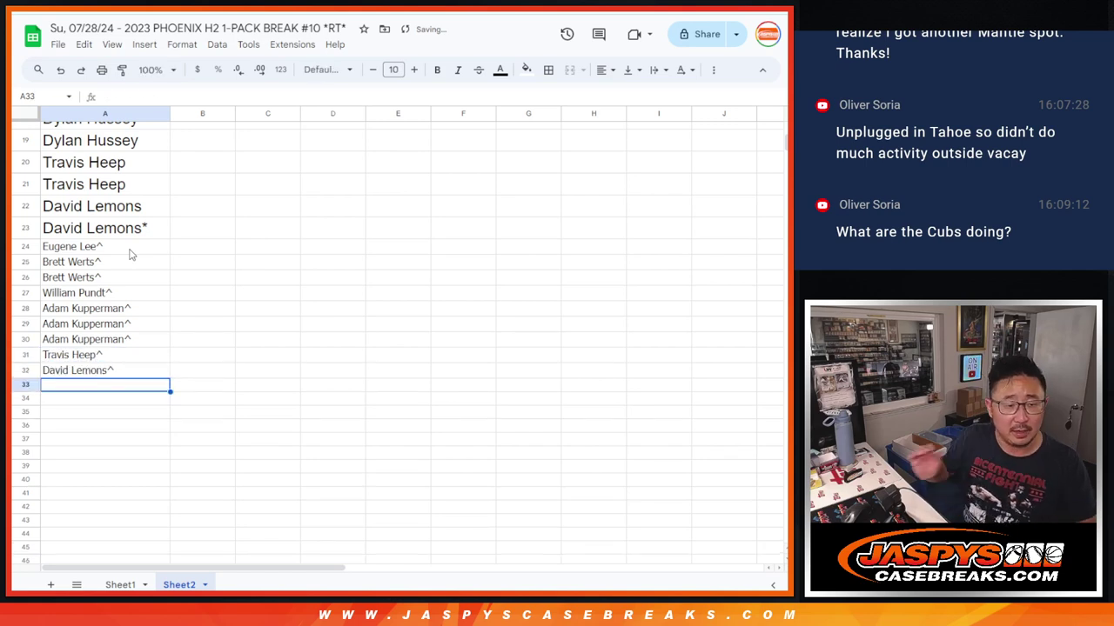
{"action": "left_click", "coordinate": [139, 370]}
{"action": "scroll", "coordinate": [216, 341], "scroll_direction": "up", "scroll_amount": 5}
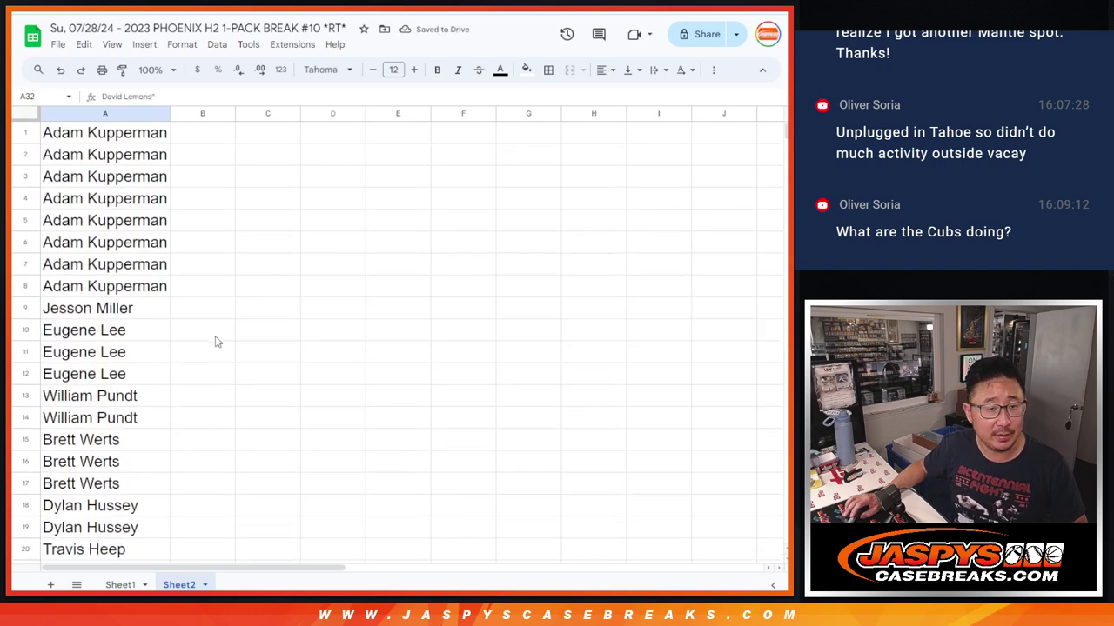
Copy all 32 names from column A and paste them into the List Randomizer.
{"action": "key", "text": "ctrl+a"}
{"action": "key", "text": "ctrl+c"}
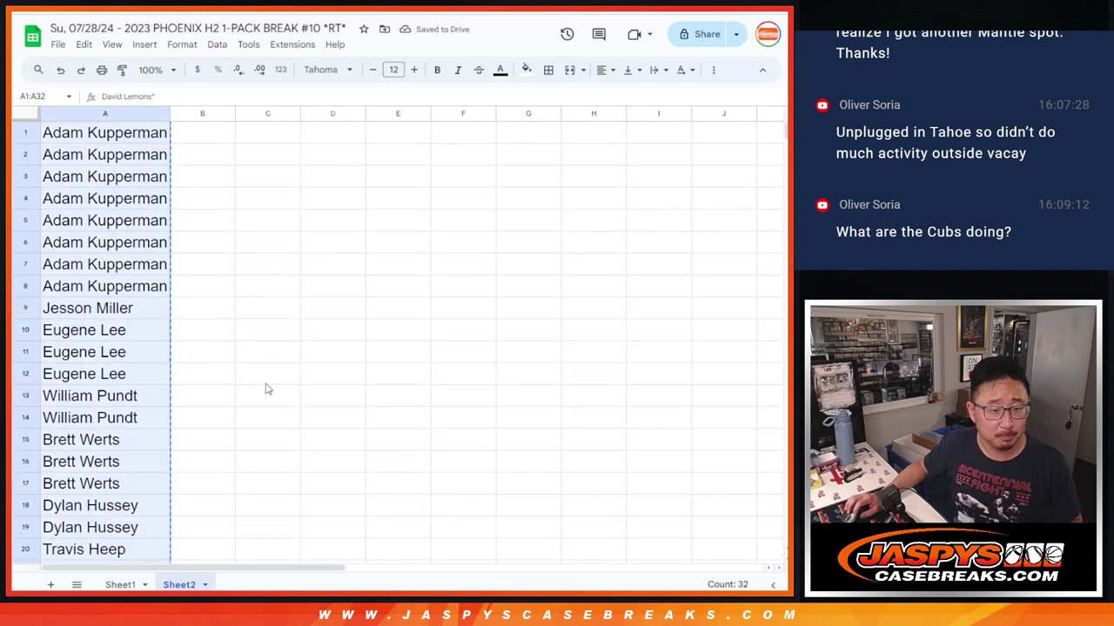
{"action": "left_click", "coordinate": [120, 585]}
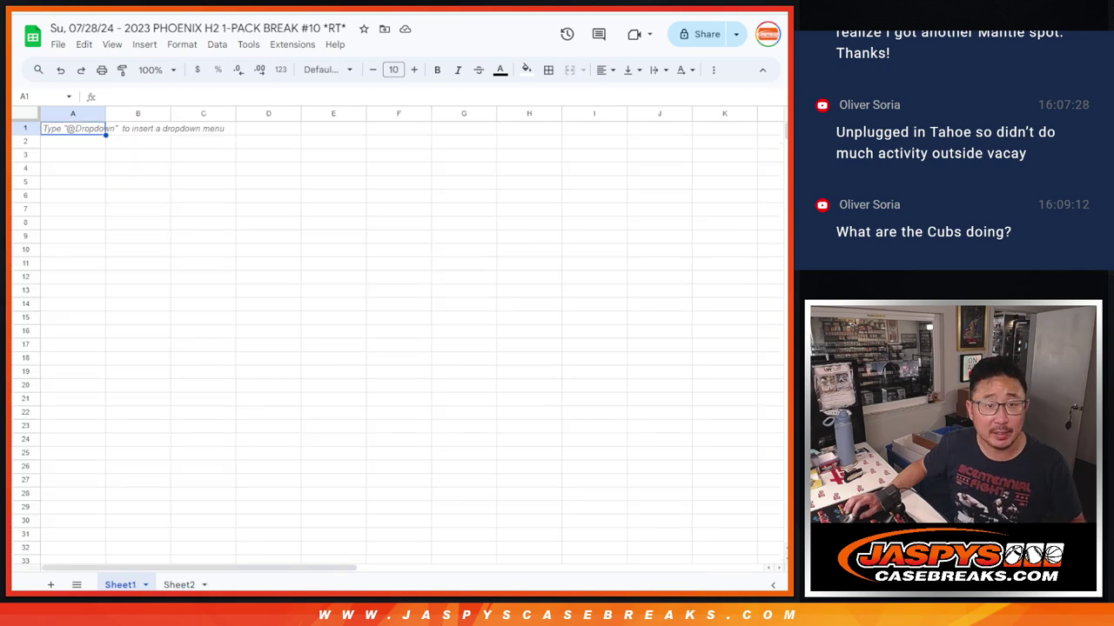
{"action": "key", "text": "alt+Tab"}
{"action": "left_click", "coordinate": [281, 447]}
{"action": "key", "text": "ctrl+v"}
Roll the two dice on the Dice Roller, then return to the name list.
{"action": "scroll", "coordinate": [301, 449], "scroll_direction": "up", "scroll_amount": 10}
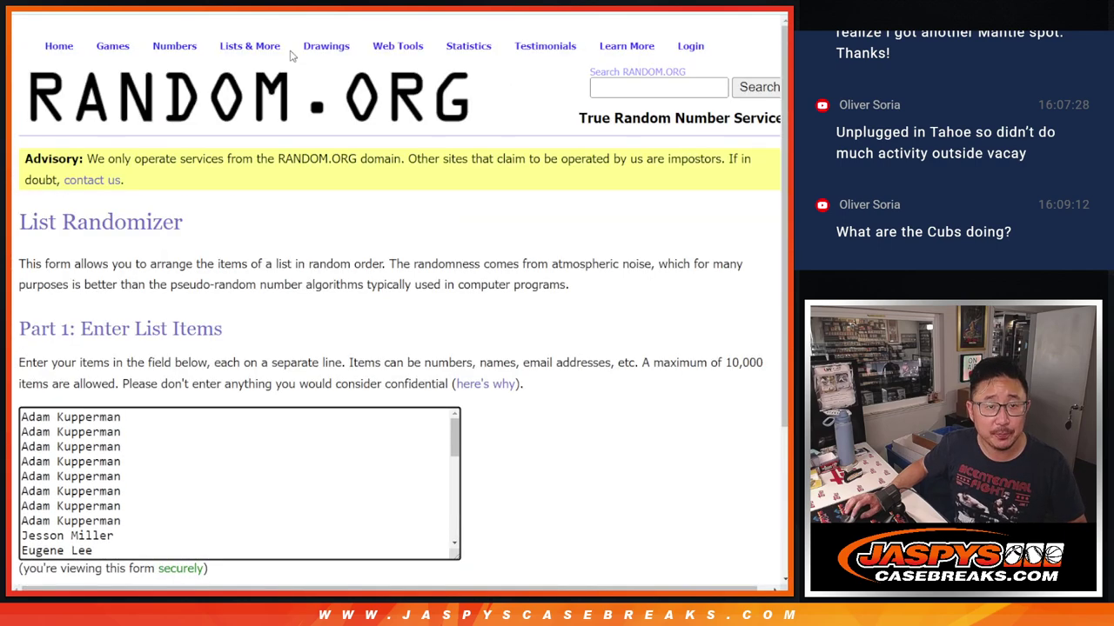
{"action": "left_click", "coordinate": [83, 255]}
{"action": "left_click", "coordinate": [54, 352]}
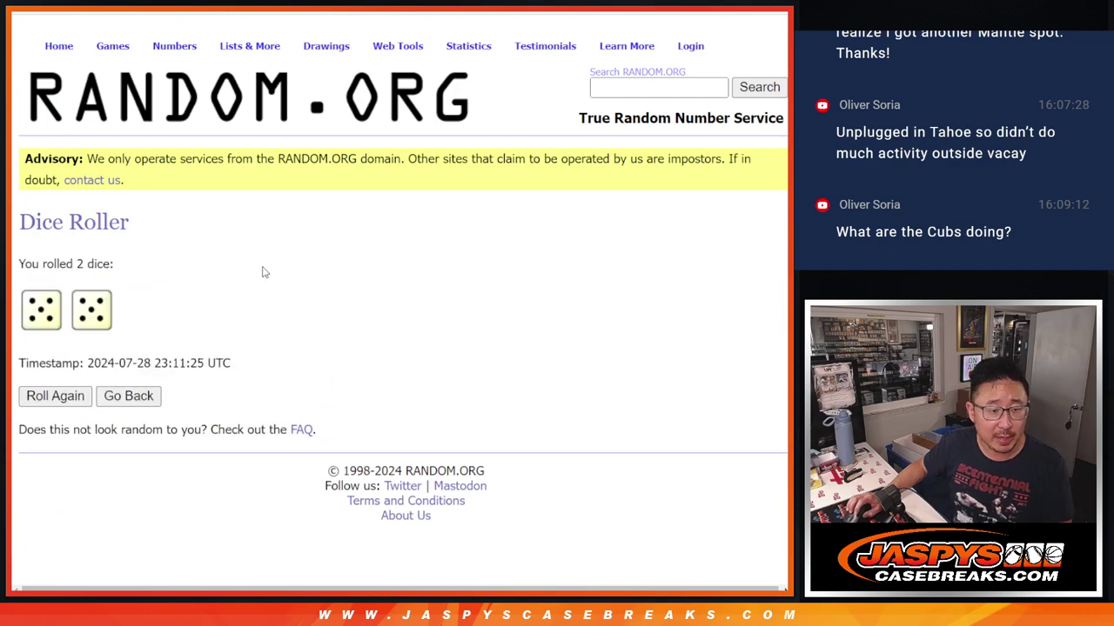
{"action": "key", "text": "alt+Left"}
{"action": "scroll", "coordinate": [80, 427], "scroll_direction": "down", "scroll_amount": 3}
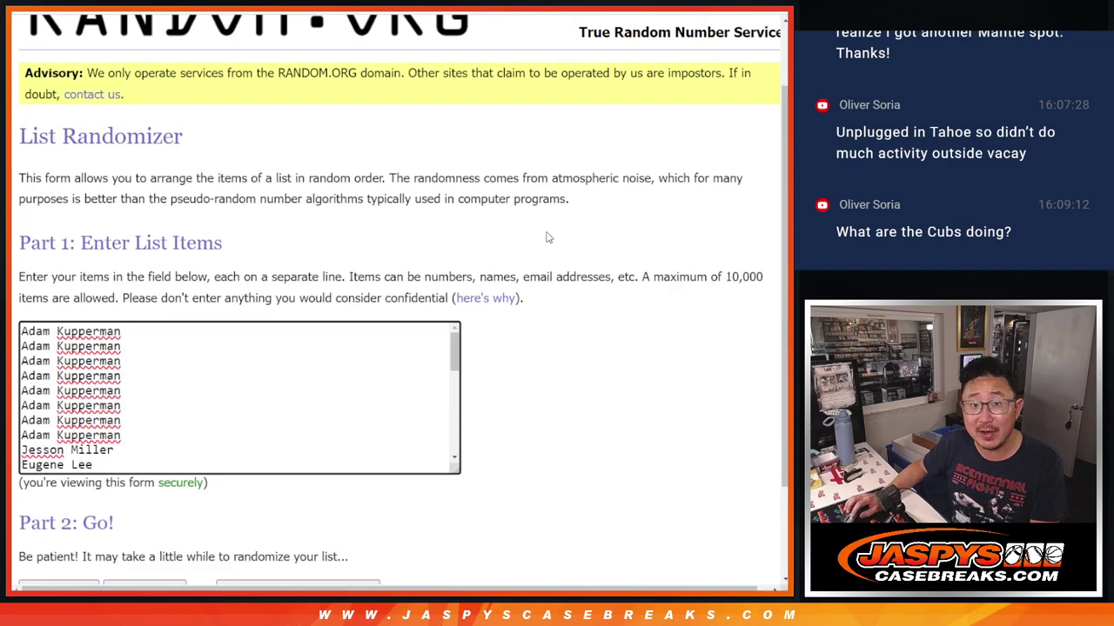
{"action": "left_click", "coordinate": [52, 468]}
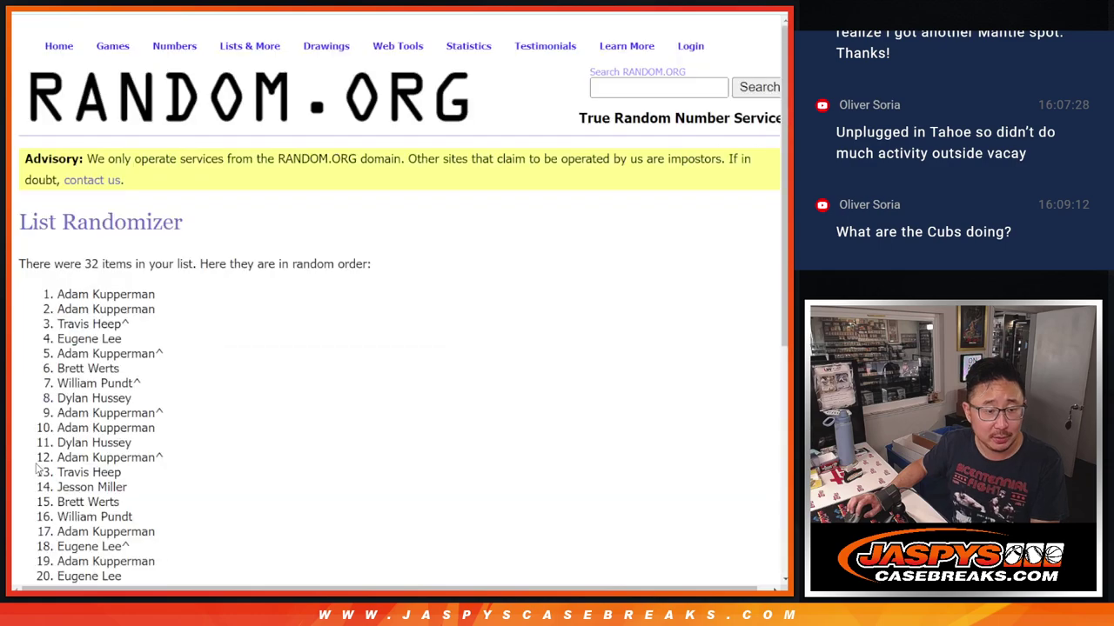
{"action": "scroll", "coordinate": [39, 467], "scroll_direction": "down", "scroll_amount": 10}
{"action": "left_click", "coordinate": [39, 467]}
{"action": "scroll", "coordinate": [39, 467], "scroll_direction": "down", "scroll_amount": 10}
{"action": "left_click", "coordinate": [39, 467]}
{"action": "scroll", "coordinate": [39, 468], "scroll_direction": "down", "scroll_amount": 10}
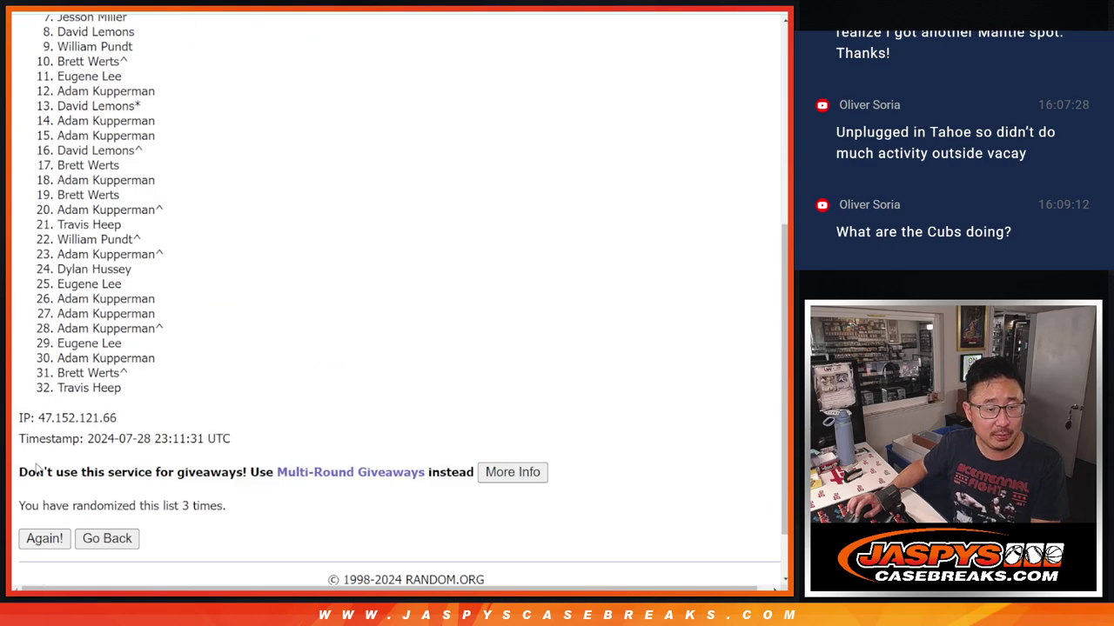
{"action": "left_click", "coordinate": [39, 467]}
{"action": "scroll", "coordinate": [39, 468], "scroll_direction": "down", "scroll_amount": 10}
{"action": "left_click", "coordinate": [39, 467]}
{"action": "scroll", "coordinate": [39, 467], "scroll_direction": "down", "scroll_amount": 10}
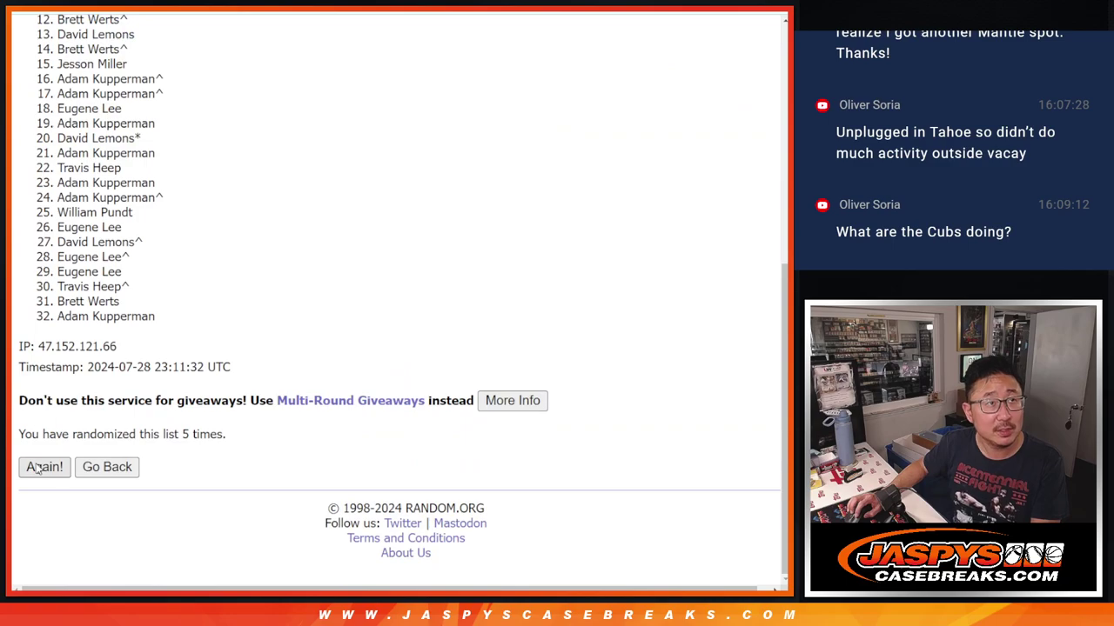
{"action": "left_click", "coordinate": [39, 467]}
{"action": "scroll", "coordinate": [39, 467], "scroll_direction": "down", "scroll_amount": 8}
{"action": "scroll", "coordinate": [38, 470], "scroll_direction": "down", "scroll_amount": 2}
{"action": "left_click", "coordinate": [38, 467]}
{"action": "scroll", "coordinate": [38, 468], "scroll_direction": "down", "scroll_amount": 10}
{"action": "left_click", "coordinate": [39, 467]}
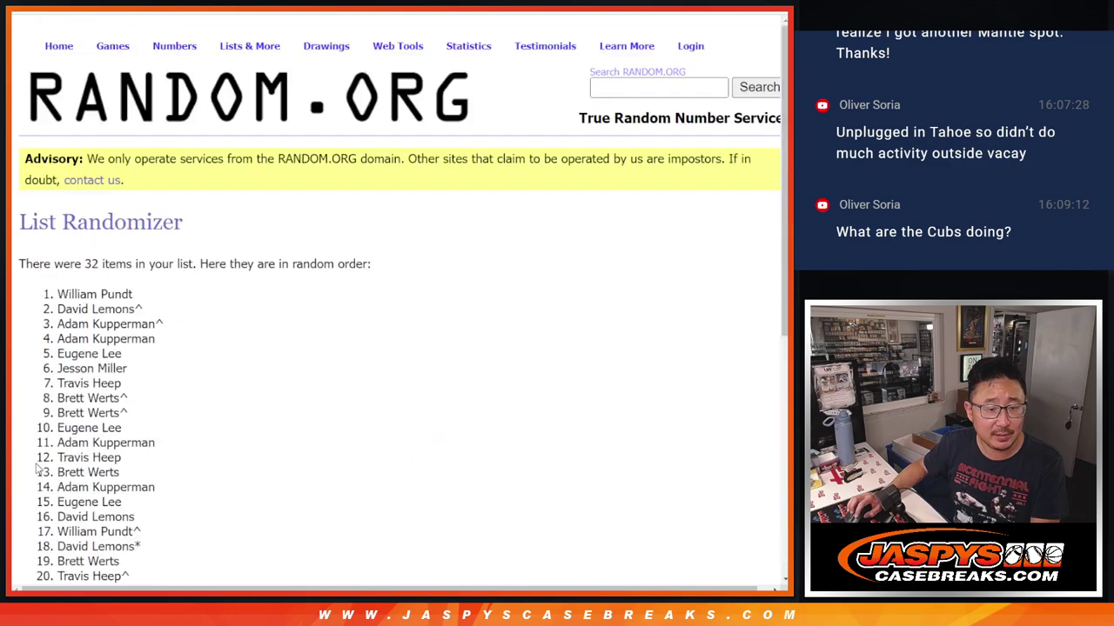
{"action": "scroll", "coordinate": [39, 467], "scroll_direction": "down", "scroll_amount": 10}
{"action": "left_click", "coordinate": [38, 468]}
{"action": "scroll", "coordinate": [38, 467], "scroll_direction": "down", "scroll_amount": 10}
{"action": "left_click", "coordinate": [39, 467]}
{"action": "scroll", "coordinate": [296, 328], "scroll_direction": "down", "scroll_amount": 10}
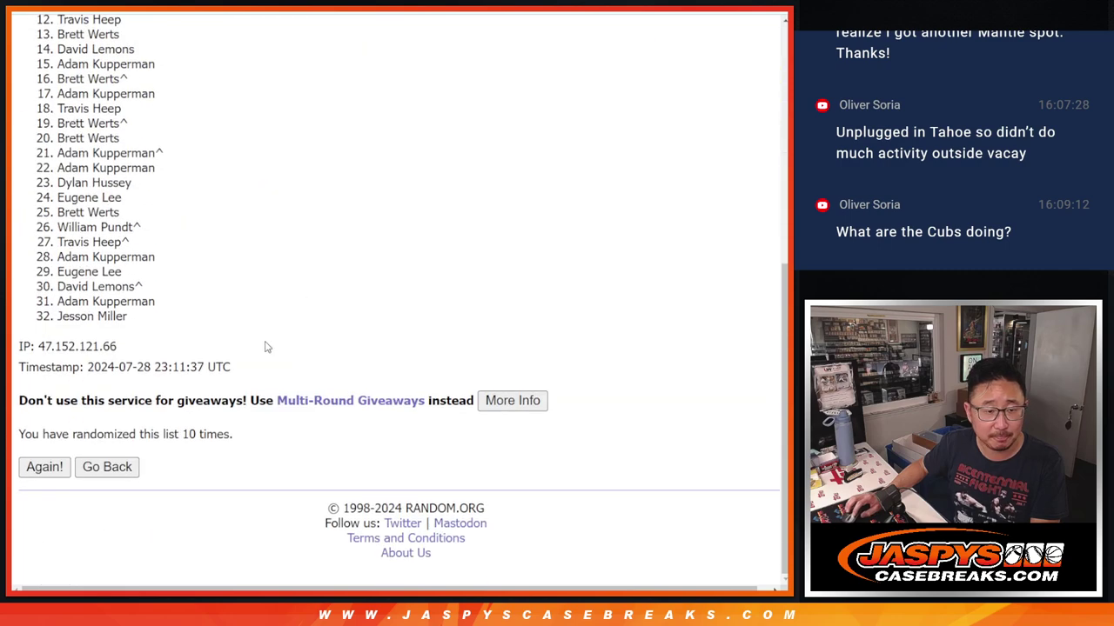
{"action": "scroll", "coordinate": [229, 359], "scroll_direction": "up", "scroll_amount": 1}
{"action": "scroll", "coordinate": [229, 359], "scroll_direction": "up", "scroll_amount": 3}
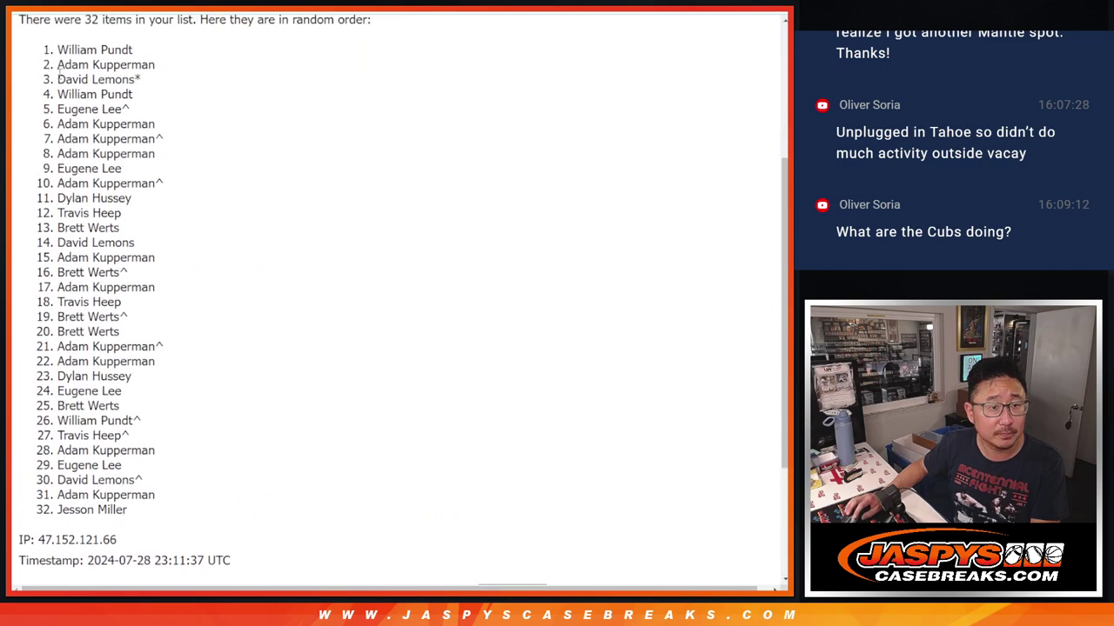
{"action": "mouse_move", "coordinate": [56, 50]}
{"action": "left_mouse_down"}
{"action": "mouse_move", "coordinate": [114, 209]}
{"action": "mouse_move", "coordinate": [160, 482]}
{"action": "left_mouse_up"}
{"action": "scroll", "coordinate": [116, 430], "scroll_direction": "down", "scroll_amount": 1}
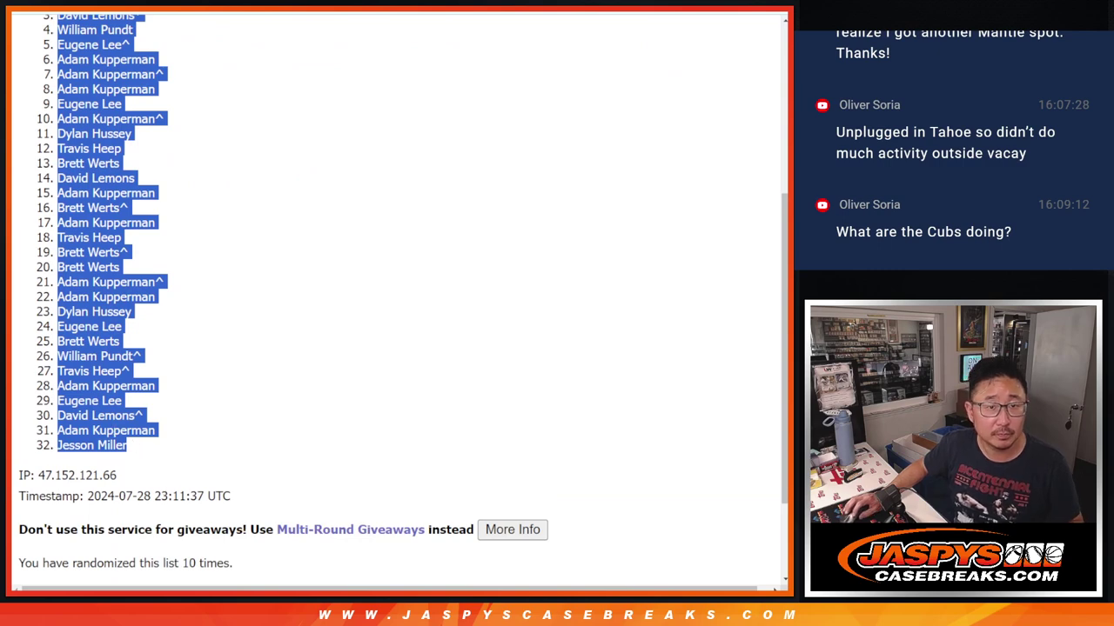
Copy the randomized name order and paste it into the break spreadsheet.
{"action": "key", "text": "ctrl+c"}
{"action": "key", "text": "alt+Tab"}
{"action": "key", "text": "ctrl+v"}
{"action": "key", "text": "alt+Tab"}
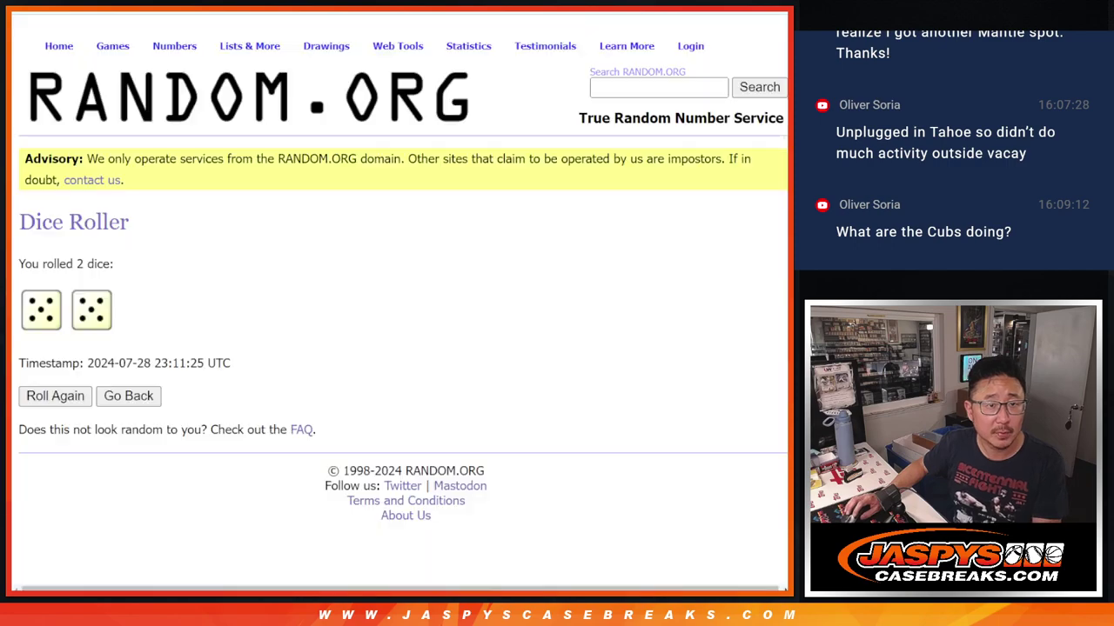
Randomize the 32 NFL teams ten times and select the final team order.
{"action": "key", "text": "ctrl+Tab"}
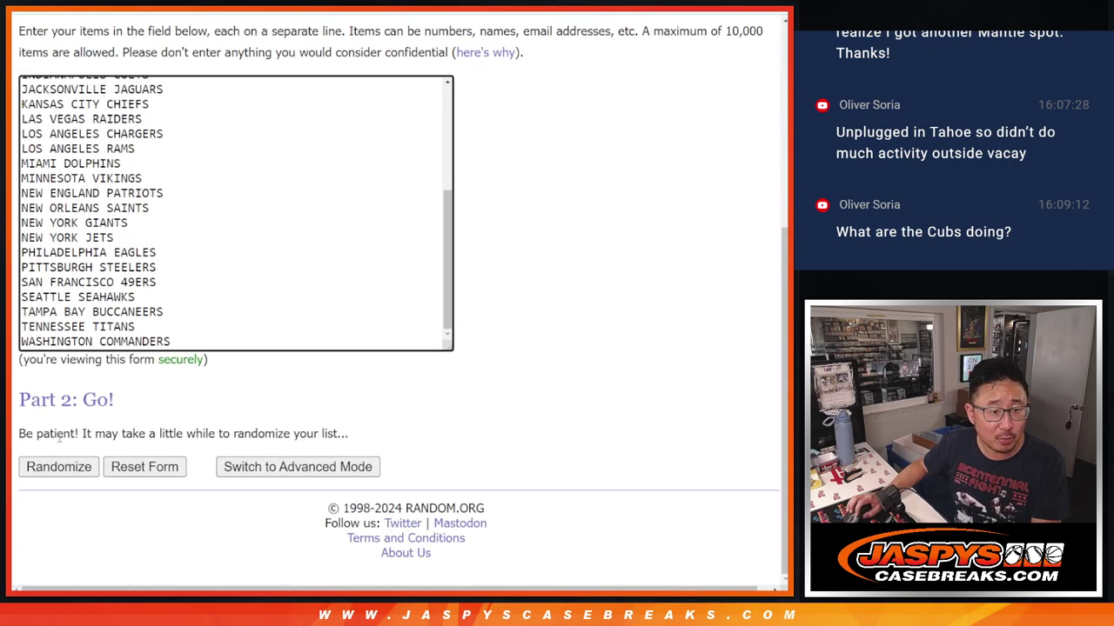
{"action": "left_click", "coordinate": [39, 470]}
{"action": "scroll", "coordinate": [39, 474], "scroll_direction": "down", "scroll_amount": 10}
{"action": "left_click", "coordinate": [39, 470]}
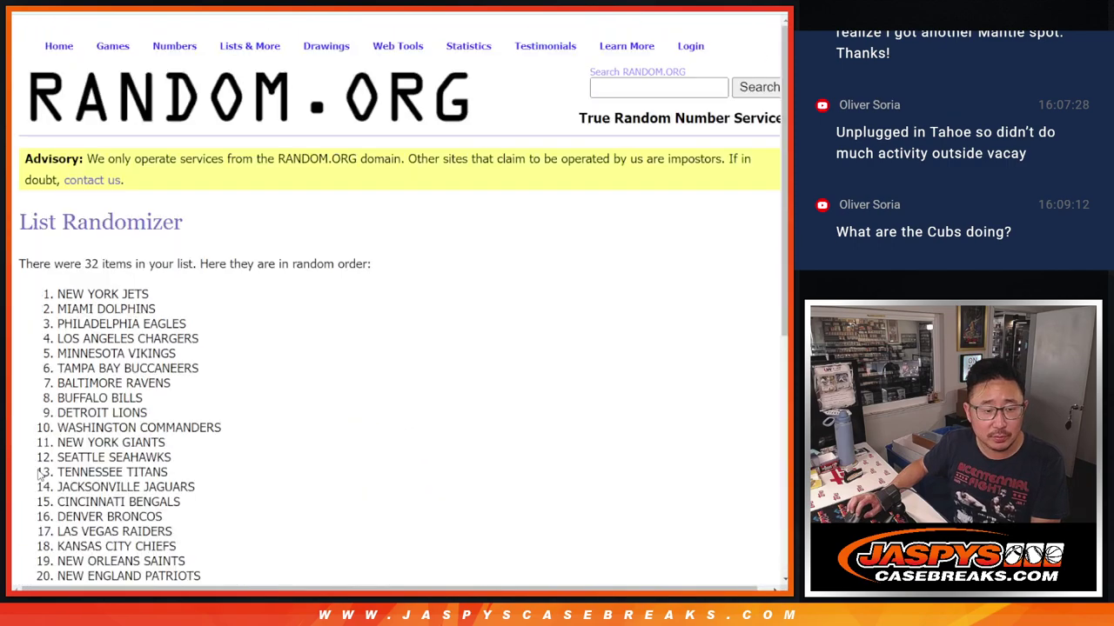
{"action": "scroll", "coordinate": [39, 474], "scroll_direction": "down", "scroll_amount": 10}
{"action": "left_click", "coordinate": [38, 470]}
{"action": "scroll", "coordinate": [38, 472], "scroll_direction": "down", "scroll_amount": 10}
{"action": "left_click", "coordinate": [39, 470]}
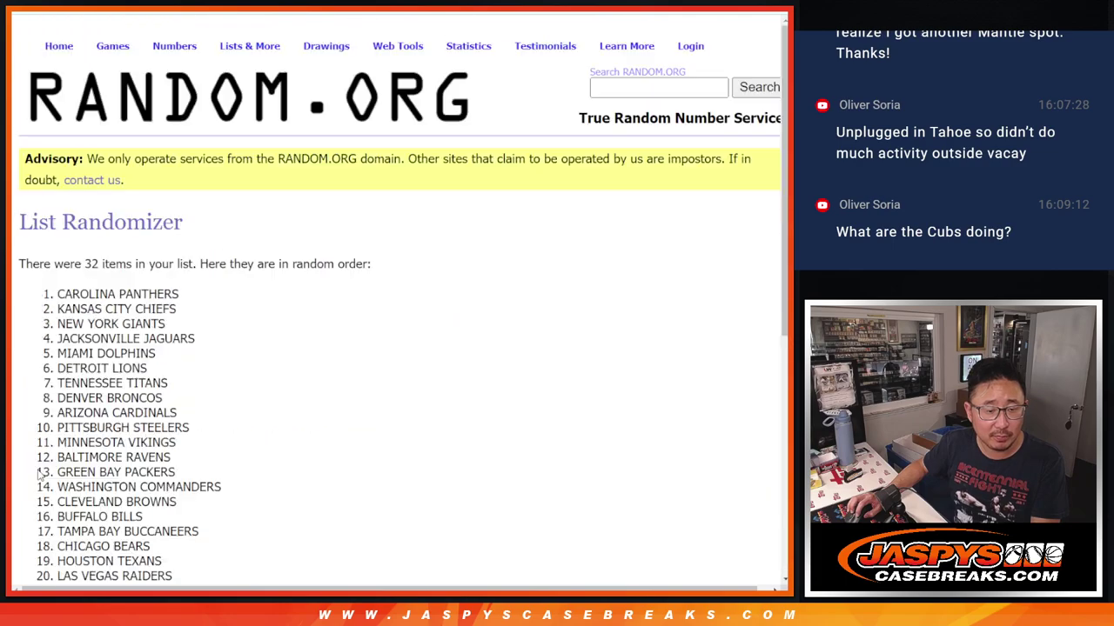
{"action": "scroll", "coordinate": [38, 472], "scroll_direction": "down", "scroll_amount": 10}
{"action": "left_click", "coordinate": [39, 470]}
{"action": "scroll", "coordinate": [38, 472], "scroll_direction": "down", "scroll_amount": 10}
{"action": "left_click", "coordinate": [38, 469]}
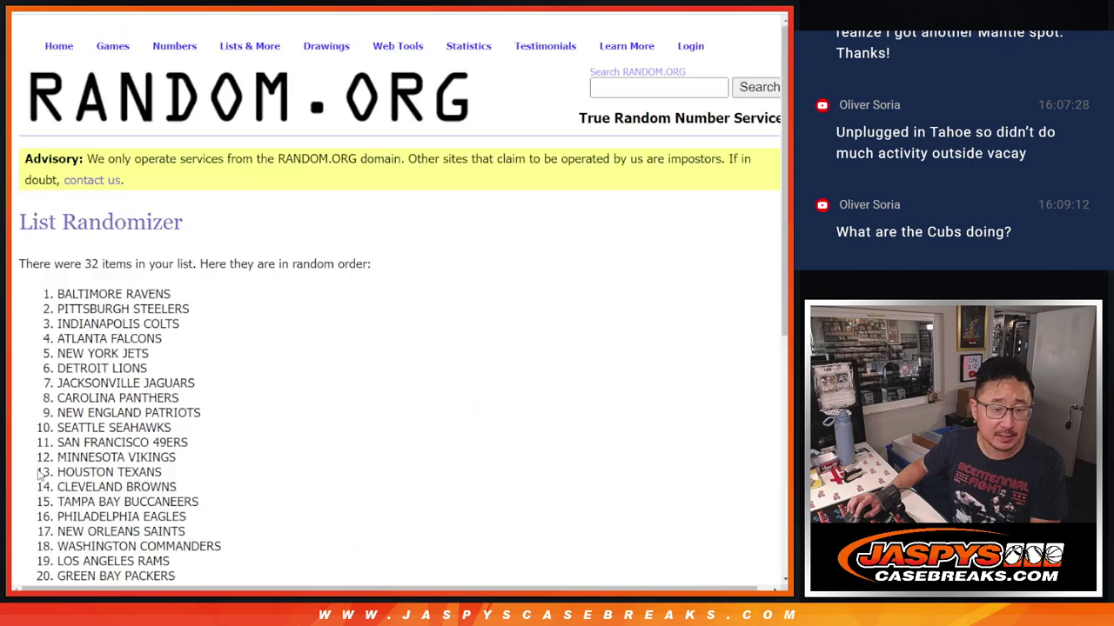
{"action": "scroll", "coordinate": [38, 472], "scroll_direction": "down", "scroll_amount": 10}
{"action": "left_click", "coordinate": [38, 469]}
{"action": "scroll", "coordinate": [38, 473], "scroll_direction": "down", "scroll_amount": 10}
{"action": "left_click", "coordinate": [38, 470]}
{"action": "scroll", "coordinate": [38, 473], "scroll_direction": "down", "scroll_amount": 10}
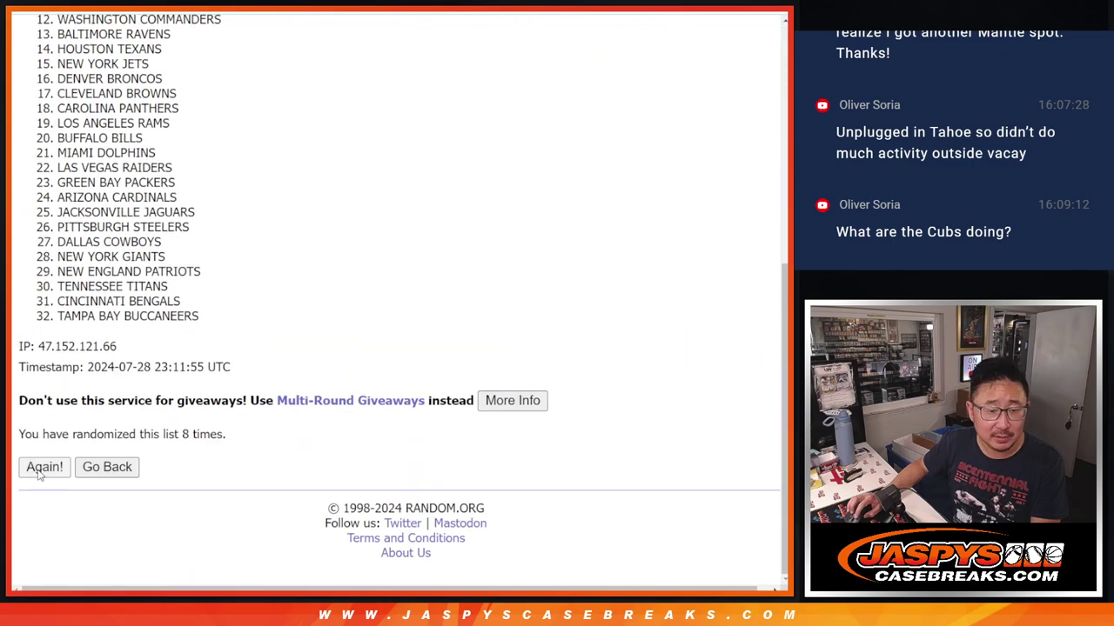
{"action": "left_click", "coordinate": [38, 470]}
{"action": "scroll", "coordinate": [39, 472], "scroll_direction": "down", "scroll_amount": 10}
{"action": "left_click", "coordinate": [38, 470]}
{"action": "scroll", "coordinate": [39, 472], "scroll_direction": "down", "scroll_amount": 10}
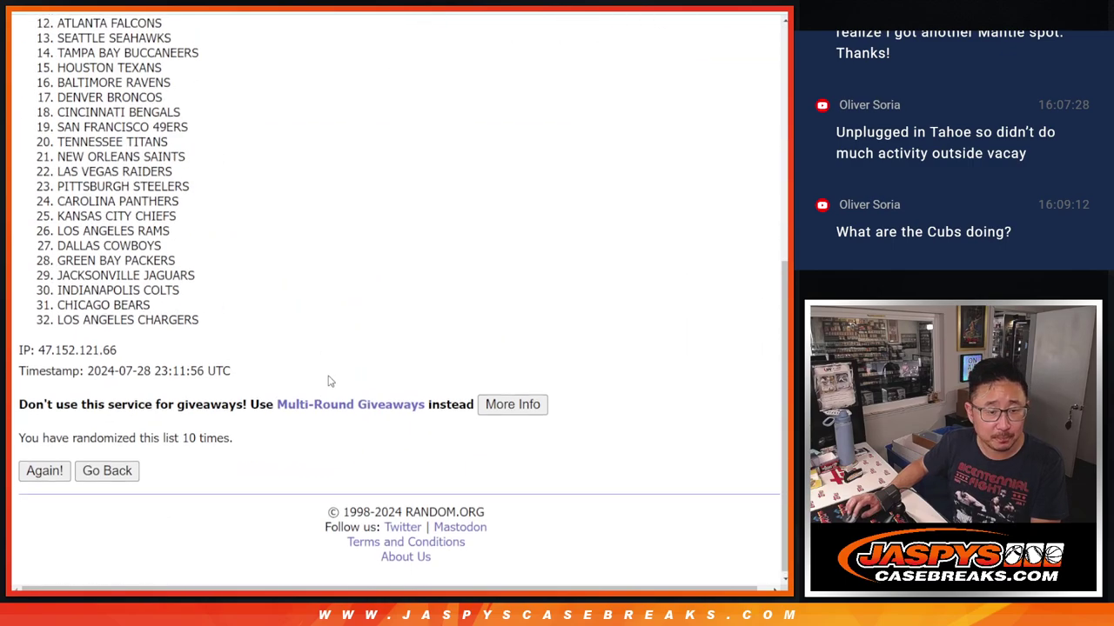
{"action": "scroll", "coordinate": [329, 381], "scroll_direction": "up", "scroll_amount": 3}
{"action": "scroll", "coordinate": [329, 381], "scroll_direction": "up", "scroll_amount": 1}
{"action": "mouse_move", "coordinate": [56, 49]}
{"action": "left_mouse_down"}
{"action": "mouse_move", "coordinate": [209, 462]}
{"action": "mouse_move", "coordinate": [213, 517]}
{"action": "left_mouse_up"}
{"action": "scroll", "coordinate": [403, 237], "scroll_direction": "down", "scroll_amount": 2}
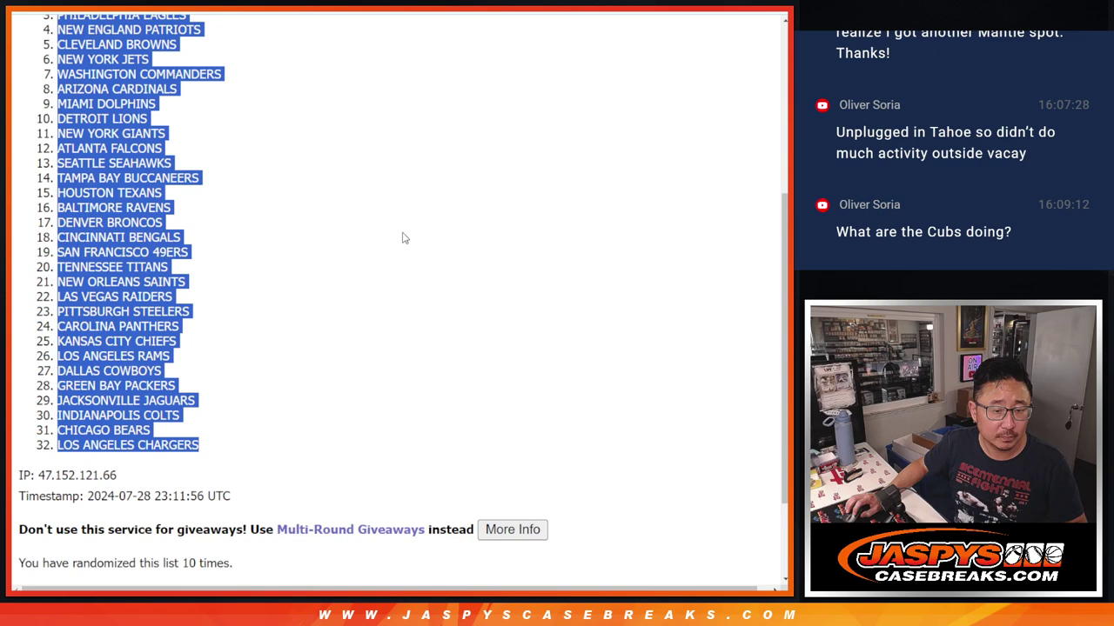
Paste the randomized teams into column B starting at B1.
{"action": "key", "text": "ctrl+c"}
{"action": "key", "text": "alt+Tab"}
{"action": "left_click", "coordinate": [142, 128]}
{"action": "key", "text": "ctrl+v"}
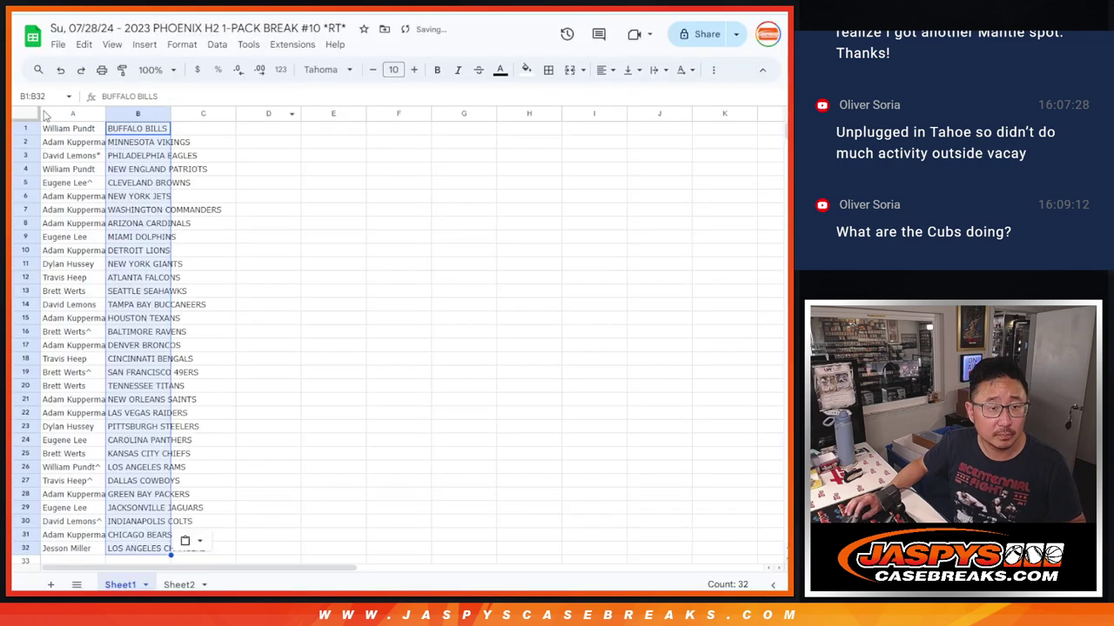
Set the whole sheet to Rubik font at size 12.
{"action": "left_click", "coordinate": [35, 112]}
{"action": "left_click", "coordinate": [326, 70]}
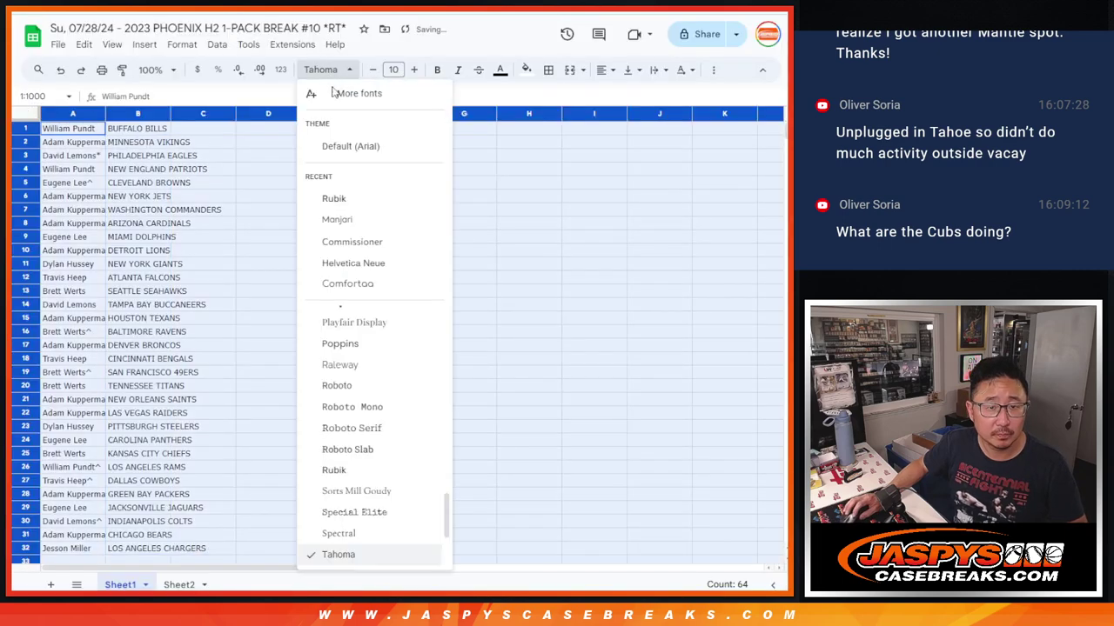
{"action": "left_click", "coordinate": [335, 197]}
{"action": "left_click", "coordinate": [393, 69]}
{"action": "left_click", "coordinate": [394, 215]}
Zoom the sheet to 150% and auto-fit columns A and B.
{"action": "left_click", "coordinate": [157, 70]}
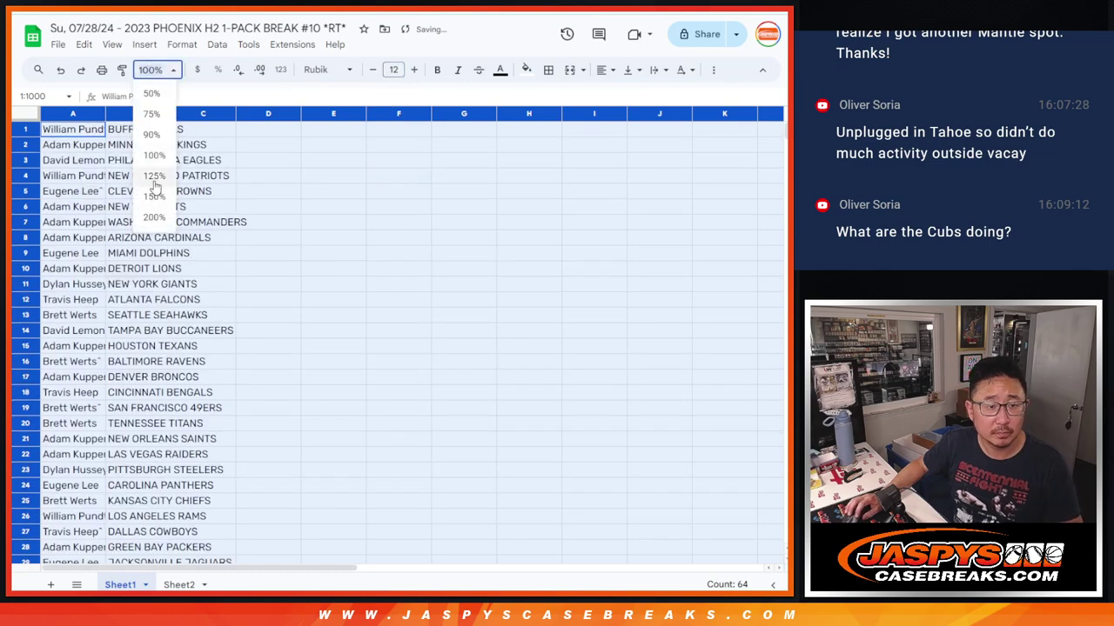
{"action": "left_click", "coordinate": [155, 200]}
{"action": "double_click", "coordinate": [153, 115]}
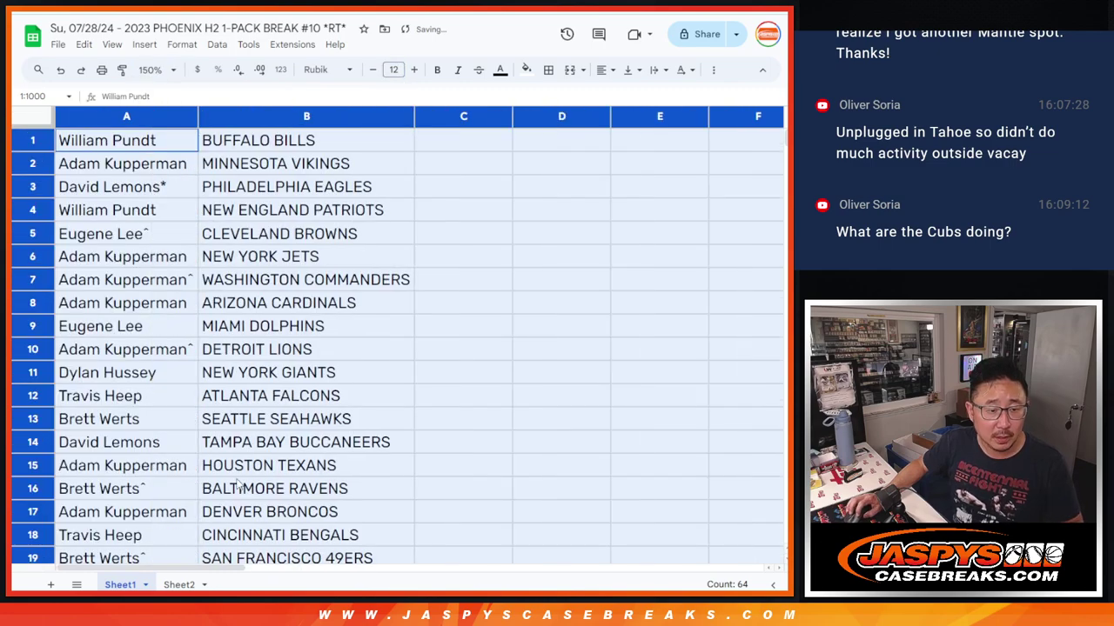
Select pairings A1:B16 and A17:B32, then set the zoom to 88%.
{"action": "left_click", "coordinate": [240, 485], "text": "shift"}
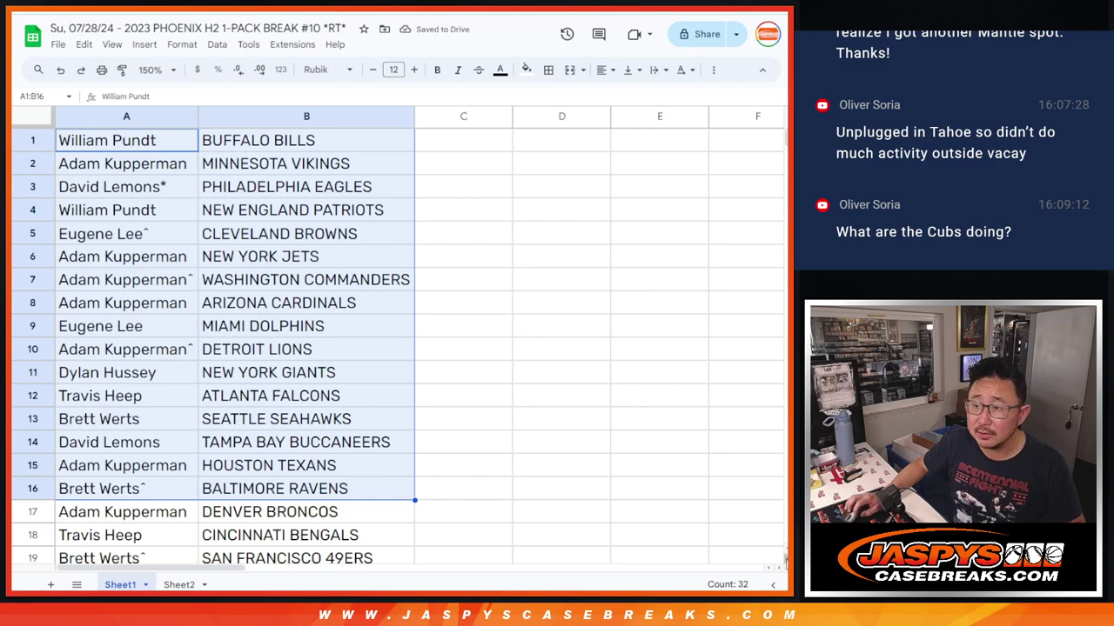
{"action": "scroll", "coordinate": [461, 335], "scroll_direction": "down", "scroll_amount": 5}
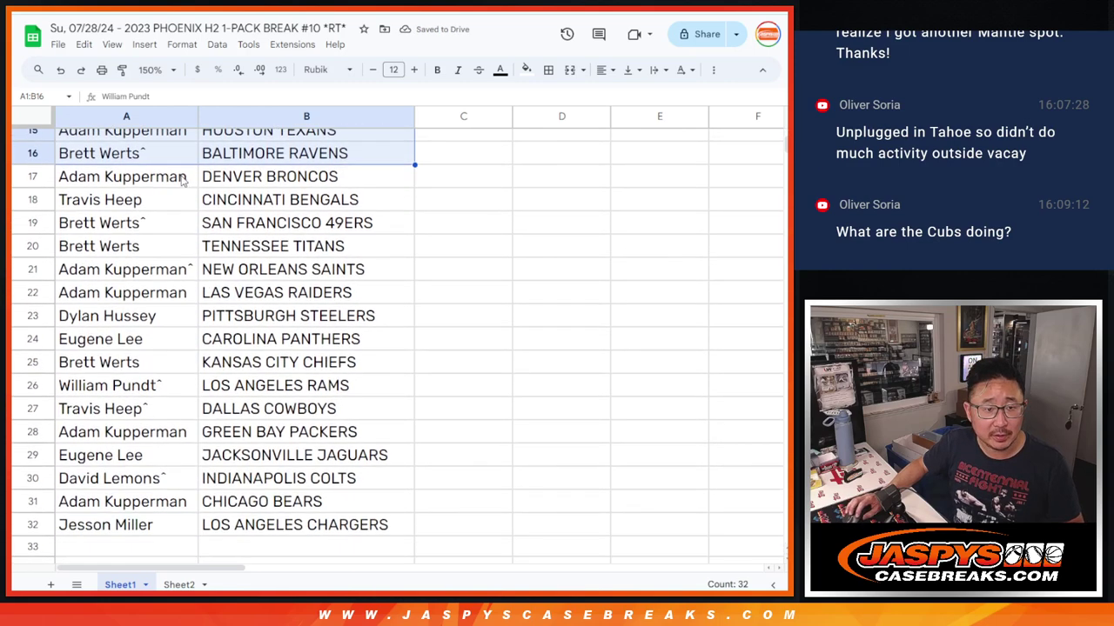
{"action": "left_click", "coordinate": [182, 177]}
{"action": "key", "text": "ctrl+shift+End"}
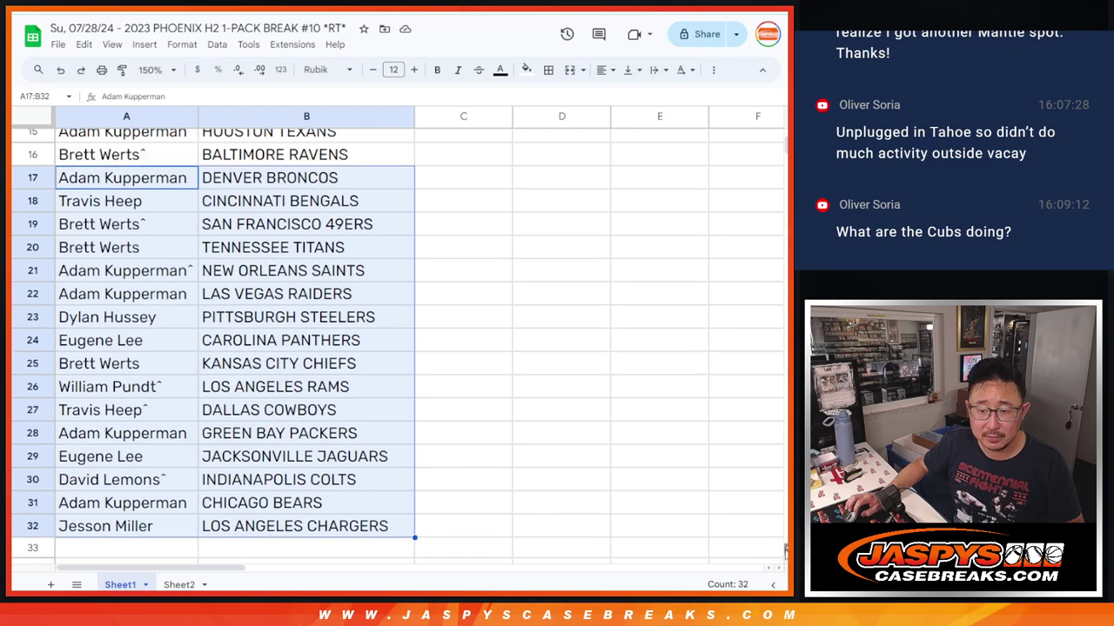
{"action": "scroll", "coordinate": [783, 546], "scroll_direction": "up", "scroll_amount": 5}
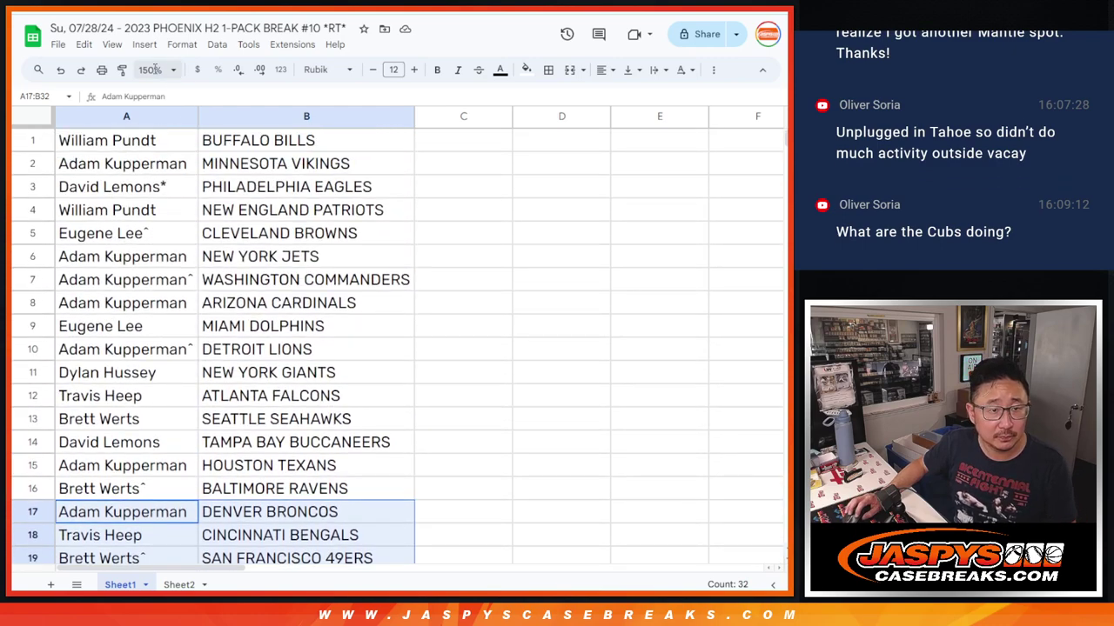
{"action": "left_click", "coordinate": [157, 70]}
{"action": "type", "text": "88"}
{"action": "key", "text": "Return"}
Sort the sheet A to Z by the team column and put all borders on A1:B32.
{"action": "right_click", "coordinate": [180, 114]}
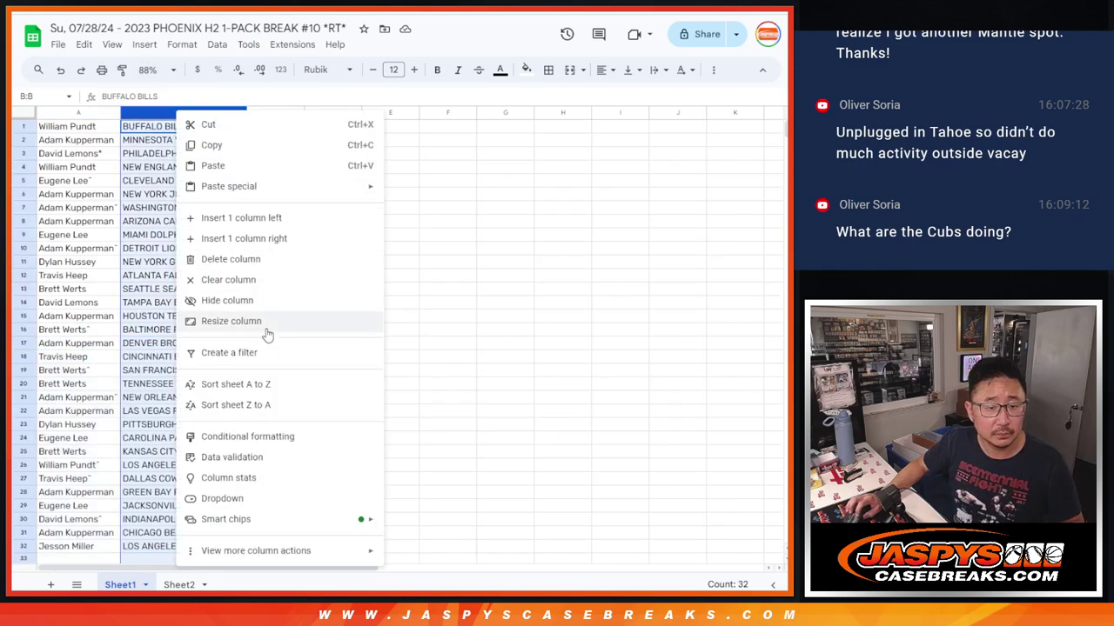
{"action": "left_click", "coordinate": [252, 385]}
{"action": "left_click", "coordinate": [111, 130]}
{"action": "key", "text": "ctrl+a"}
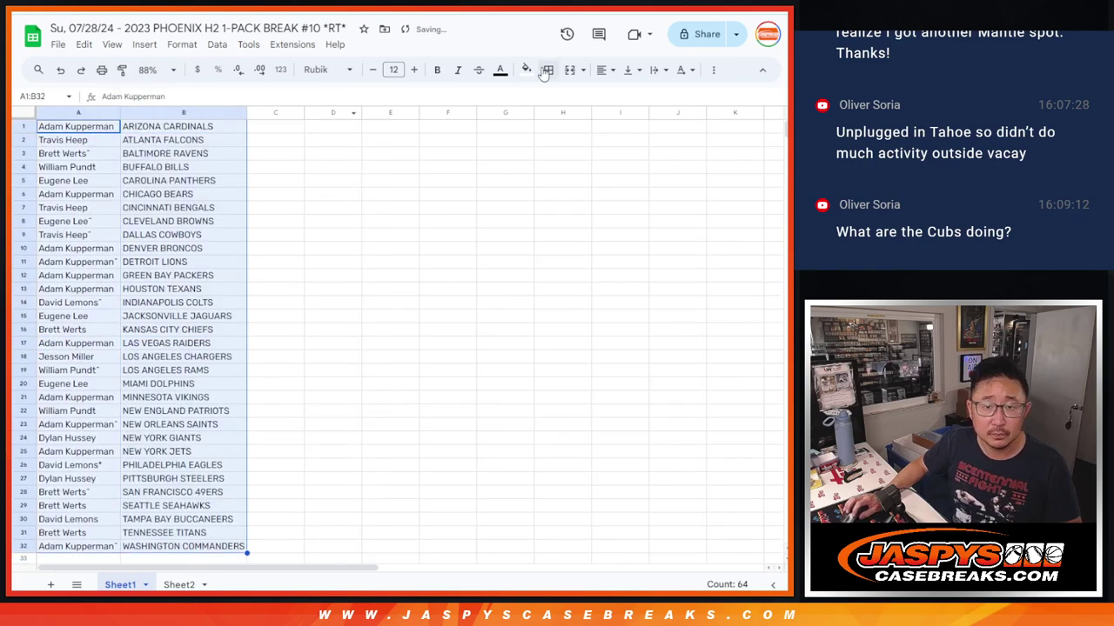
{"action": "left_click", "coordinate": [548, 70]}
Print the sheet in portrait orientation with the workbook title included.
{"action": "left_click", "coordinate": [102, 69]}
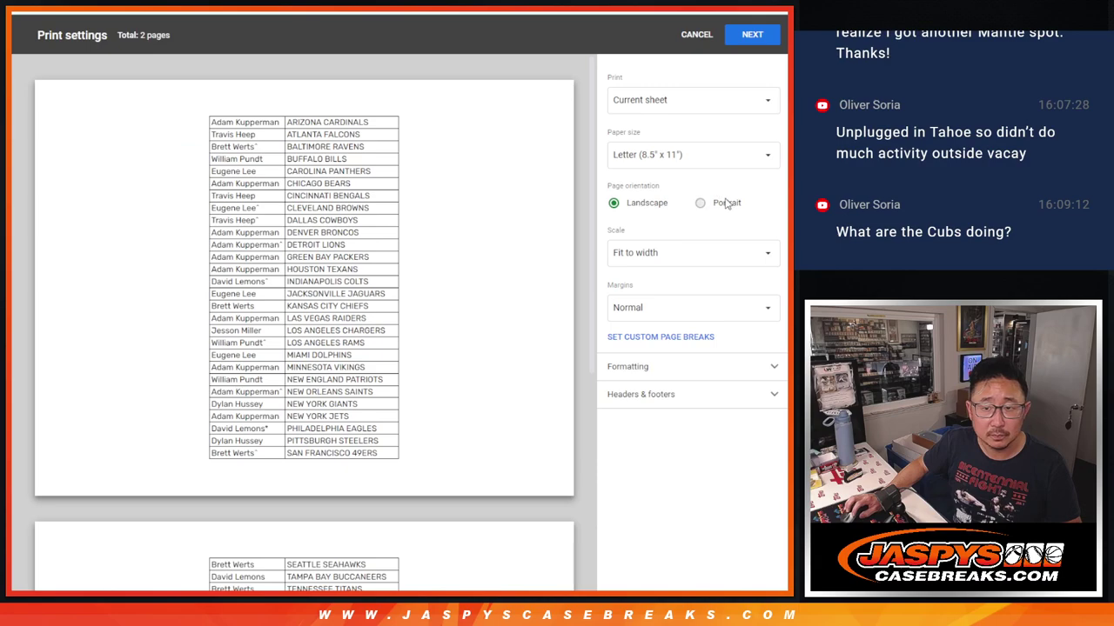
{"action": "left_click", "coordinate": [721, 204]}
{"action": "left_click", "coordinate": [648, 395]}
{"action": "left_click", "coordinate": [639, 444]}
{"action": "left_click", "coordinate": [751, 33]}
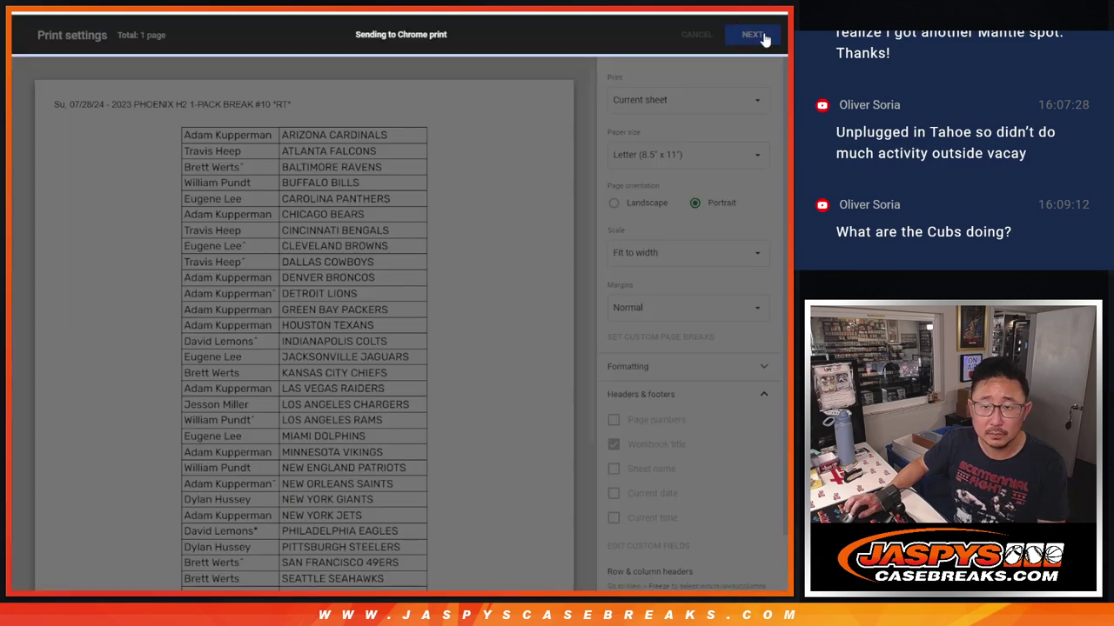
{"action": "key", "text": "Return"}
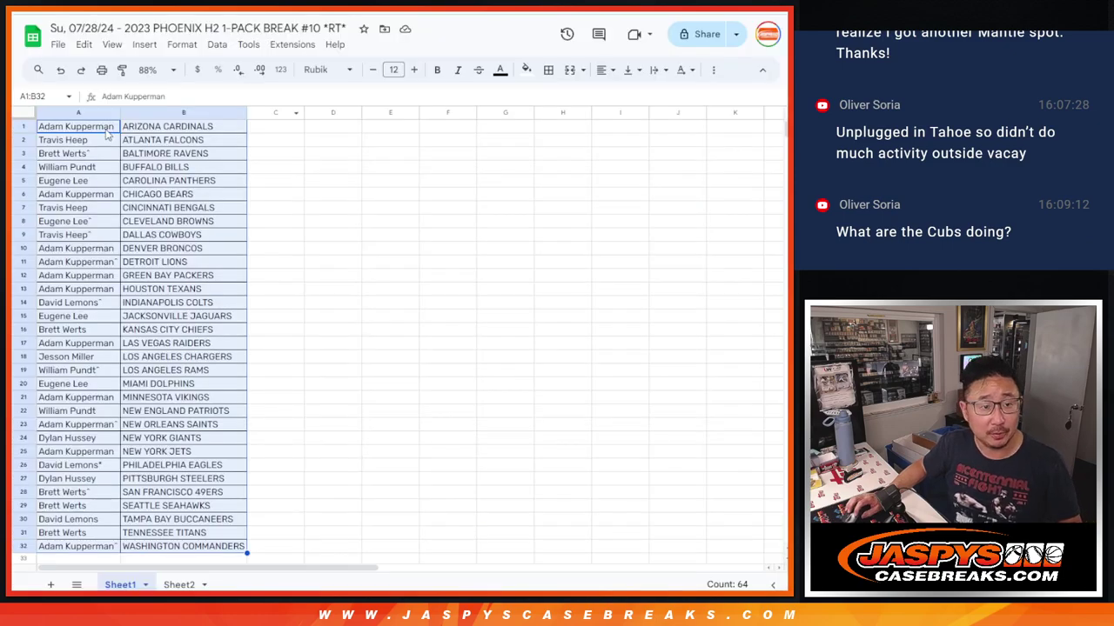
Copy the 32 names in A1:A32.
{"action": "left_click", "coordinate": [108, 131]}
{"action": "left_click", "coordinate": [111, 550], "text": "shift"}
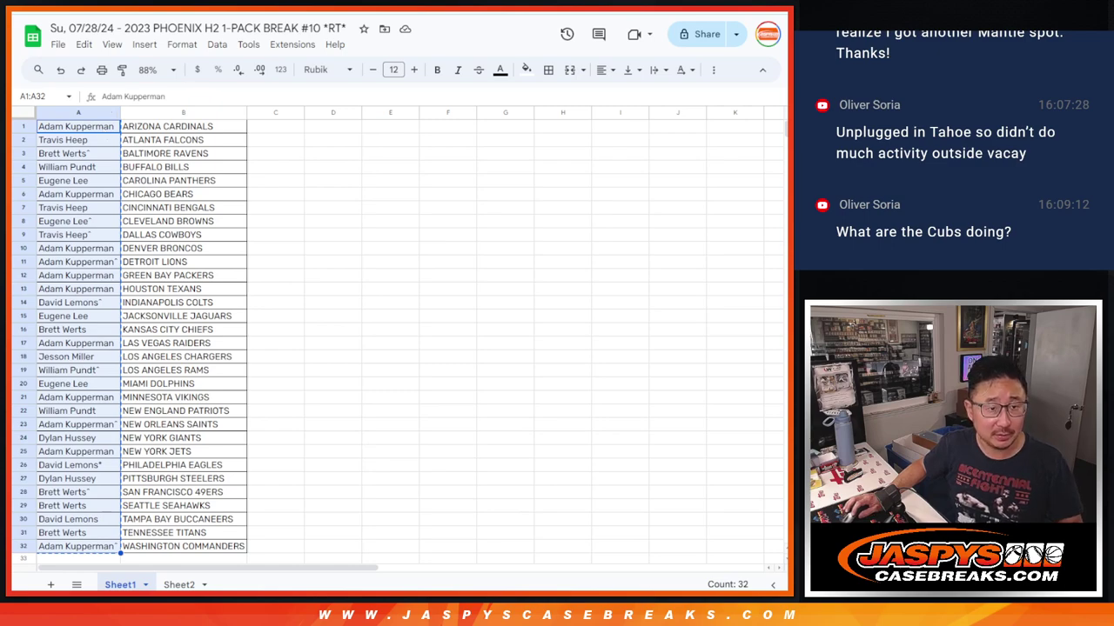
{"action": "key", "text": "ctrl+Tab"}
{"action": "key", "text": "ctrl+Tab"}
Paste the 32 names into RANDOM.ORG's List Randomizer and roll two dice on the Dice Roller.
{"action": "key", "text": "ctrl+v"}
{"action": "scroll", "coordinate": [418, 474], "scroll_direction": "up", "scroll_amount": 5}
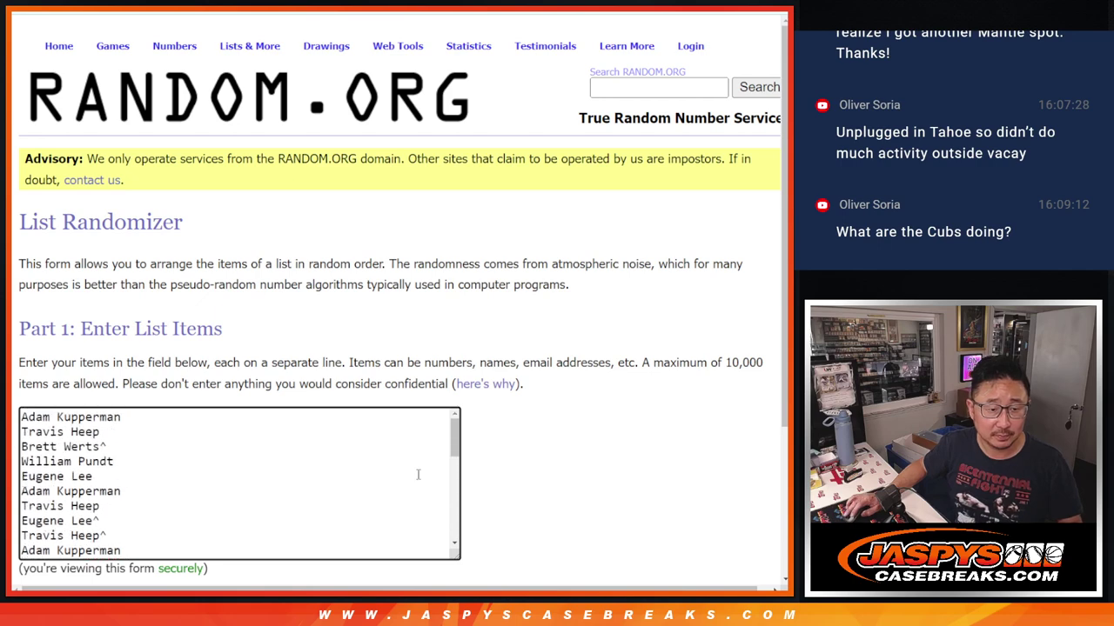
{"action": "key", "text": "ctrl+shift+Tab"}
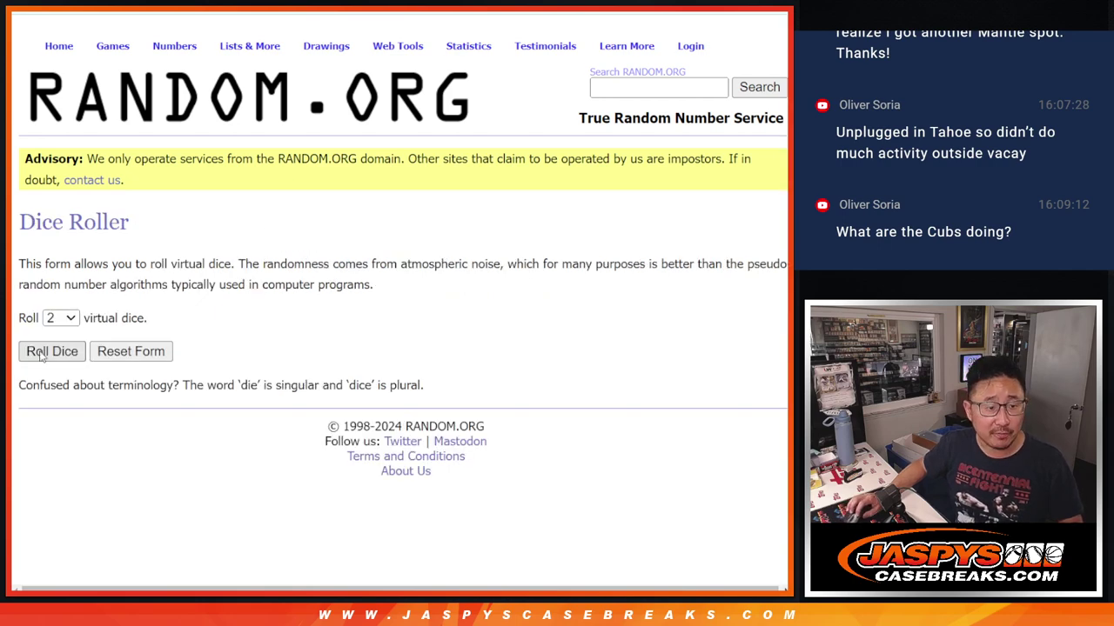
{"action": "left_click", "coordinate": [40, 357]}
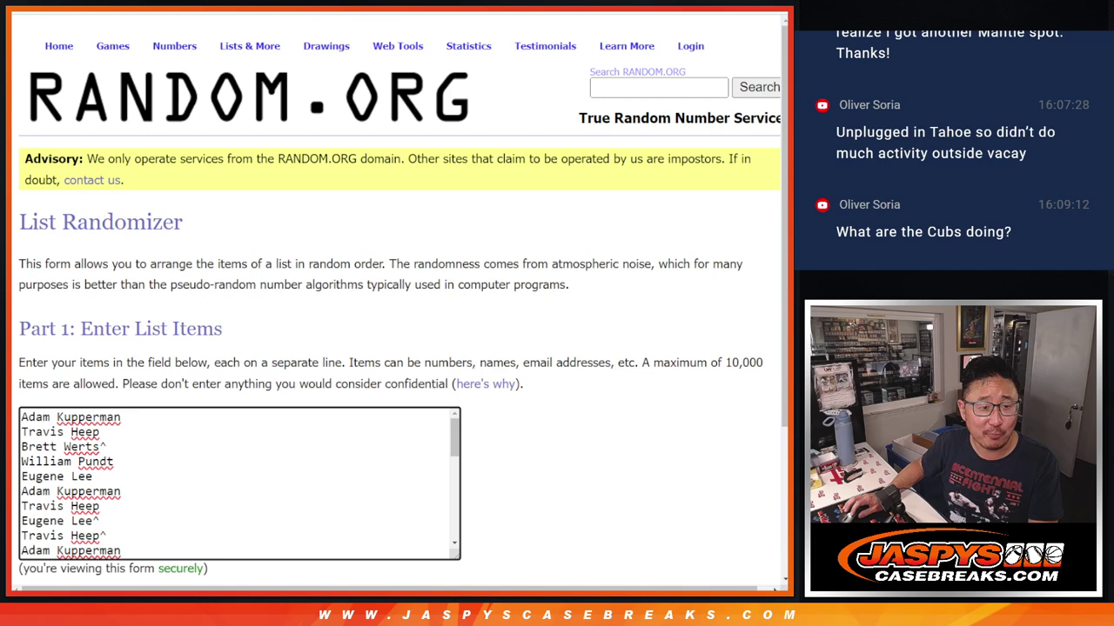
{"action": "scroll", "coordinate": [634, 328], "scroll_direction": "down", "scroll_amount": 3}
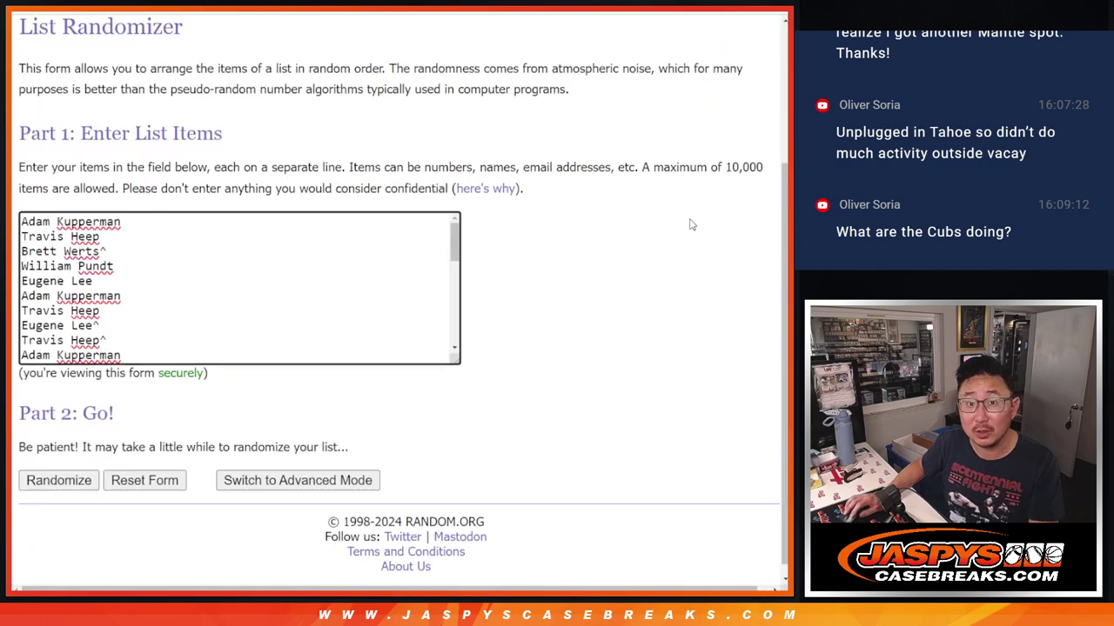
{"action": "scroll", "coordinate": [348, 261], "scroll_direction": "down", "scroll_amount": 1}
Shuffle the 32-name list, then reshuffle with Again! until it is randomized 4 times.
{"action": "left_click", "coordinate": [37, 466]}
{"action": "scroll", "coordinate": [37, 467], "scroll_direction": "down", "scroll_amount": 5}
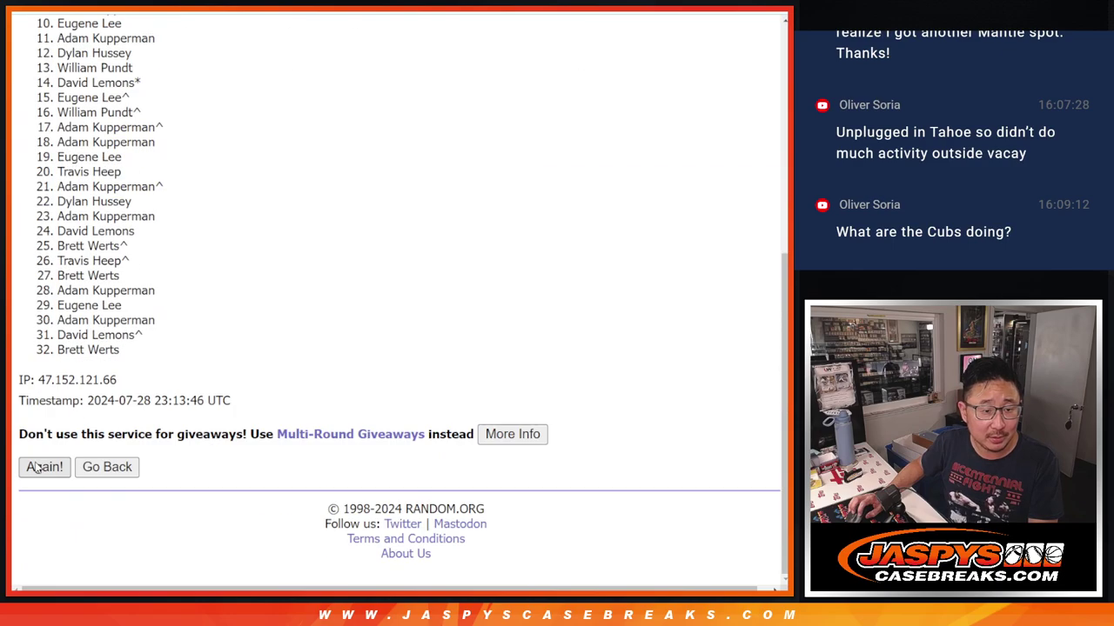
{"action": "left_click", "coordinate": [37, 467]}
{"action": "scroll", "coordinate": [37, 468], "scroll_direction": "down", "scroll_amount": 5}
{"action": "left_click", "coordinate": [37, 467]}
{"action": "scroll", "coordinate": [37, 467], "scroll_direction": "down", "scroll_amount": 5}
{"action": "left_click", "coordinate": [38, 467]}
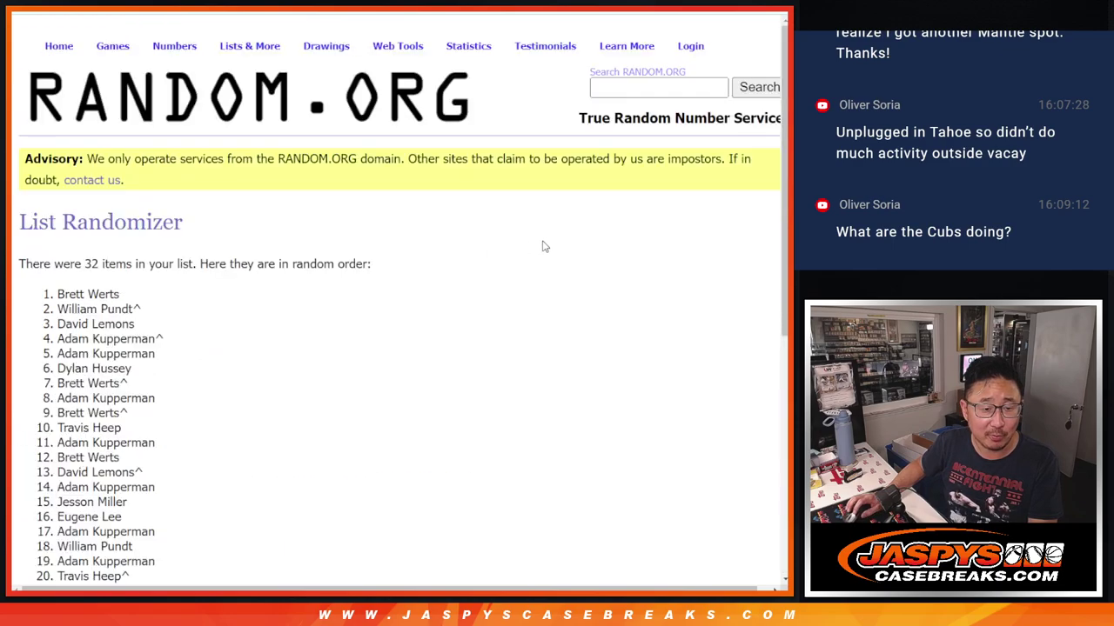
{"action": "scroll", "coordinate": [541, 244], "scroll_direction": "down", "scroll_amount": 5}
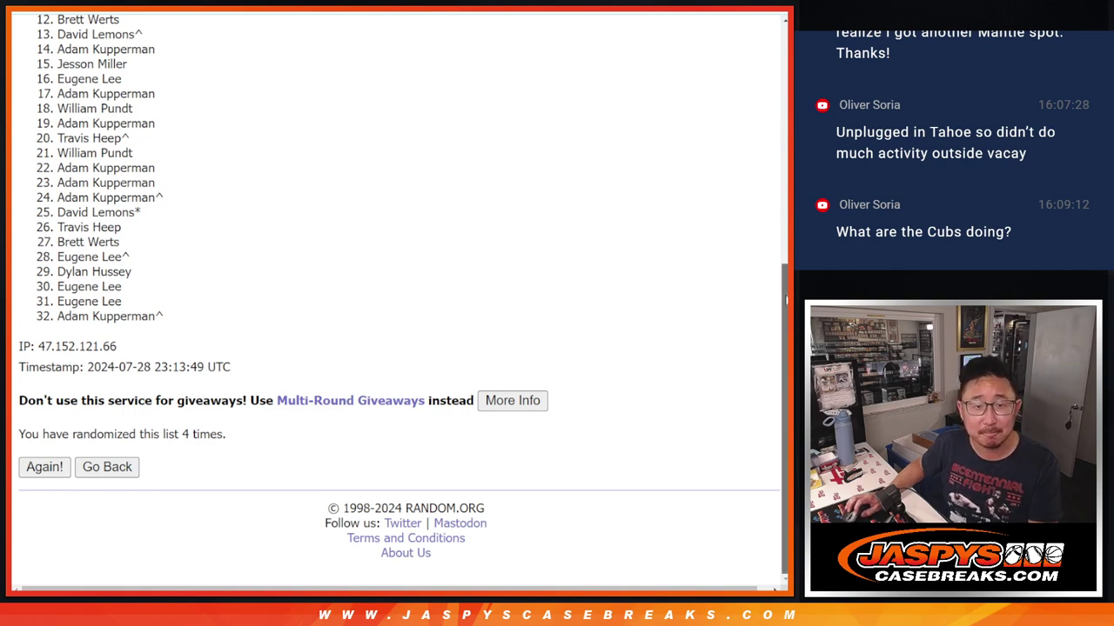
{"action": "left_click_drag", "start_coordinate": [786, 300], "coordinate": [780, 234]}
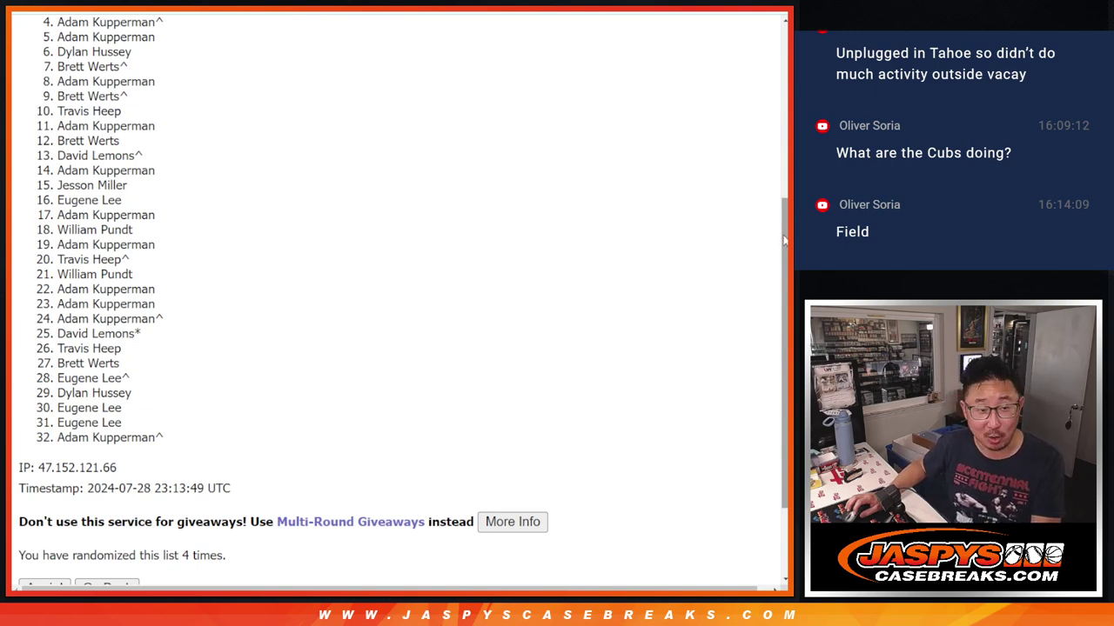
Select list items 1 through 3 at the top of the fourth randomized order.
{"action": "left_click", "coordinate": [784, 240]}
{"action": "left_click_drag", "start_coordinate": [784, 240], "coordinate": [782, 211]}
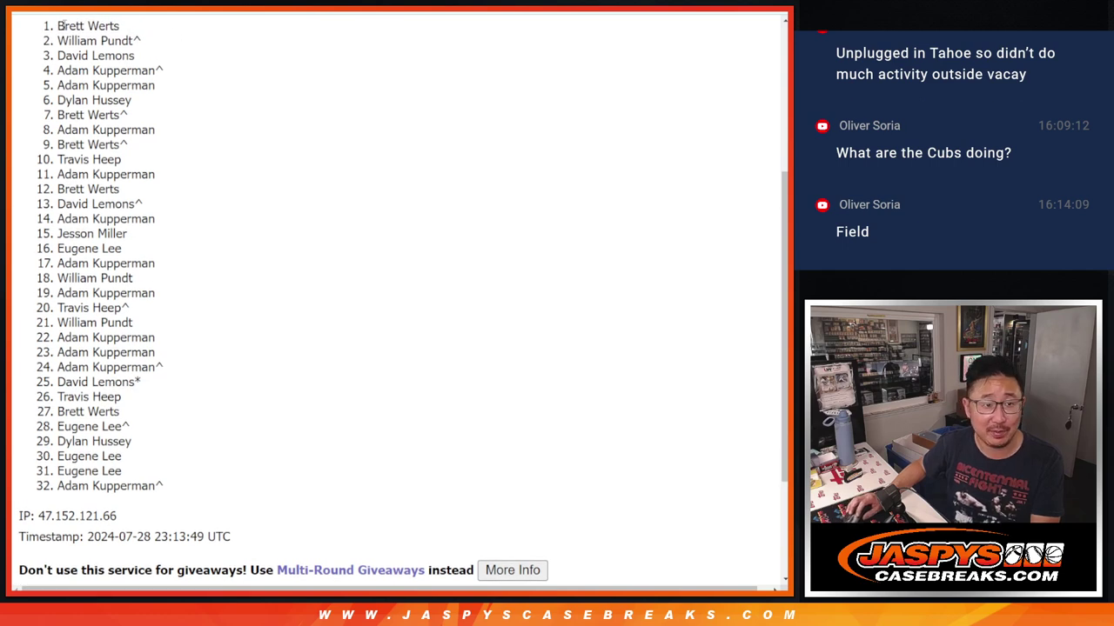
{"action": "mouse_move", "coordinate": [61, 25]}
{"action": "left_mouse_down"}
{"action": "mouse_move", "coordinate": [123, 41]}
{"action": "mouse_move", "coordinate": [133, 55]}
{"action": "left_mouse_up"}
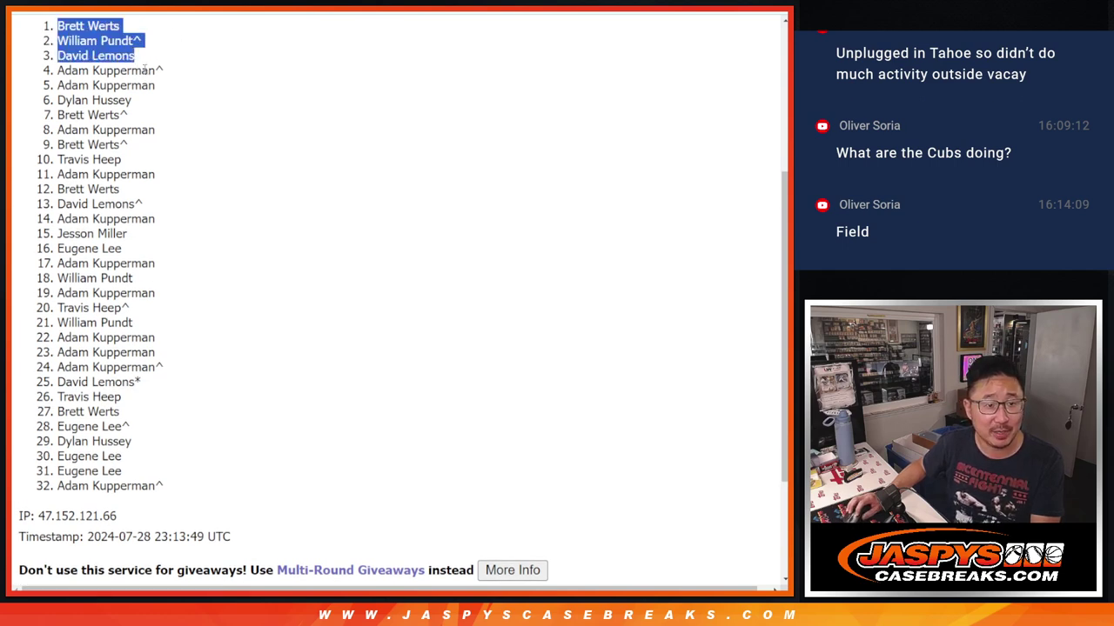
{"action": "scroll", "coordinate": [356, 154], "scroll_direction": "down", "scroll_amount": 2}
{"action": "scroll", "coordinate": [418, 162], "scroll_direction": "up", "scroll_amount": 2}
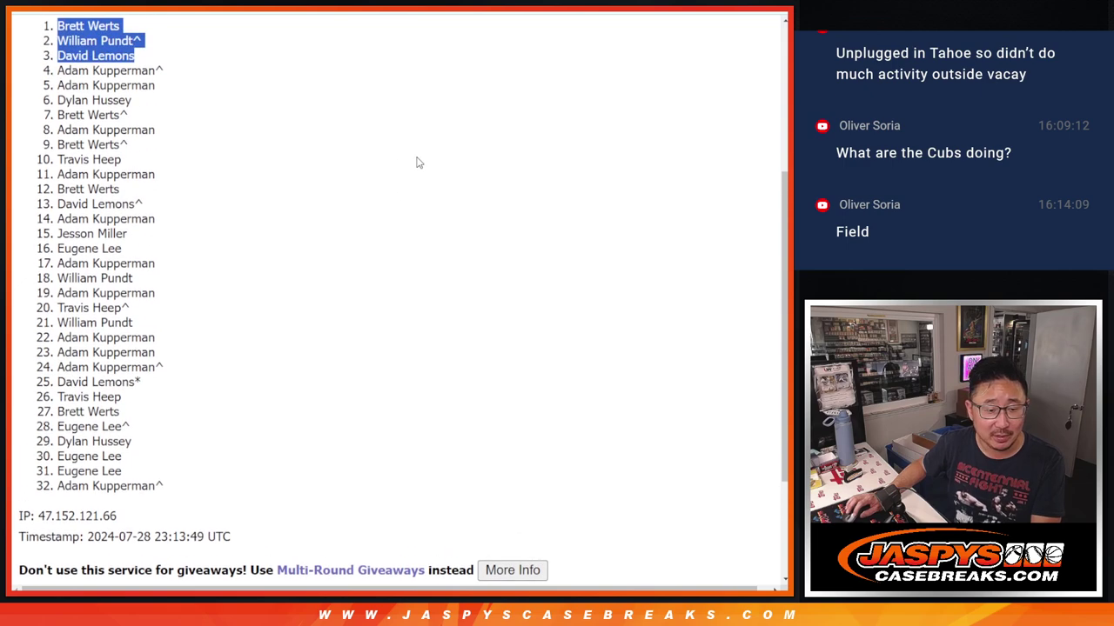
{"action": "scroll", "coordinate": [417, 162], "scroll_direction": "down", "scroll_amount": 2}
{"action": "scroll", "coordinate": [417, 162], "scroll_direction": "up", "scroll_amount": 2}
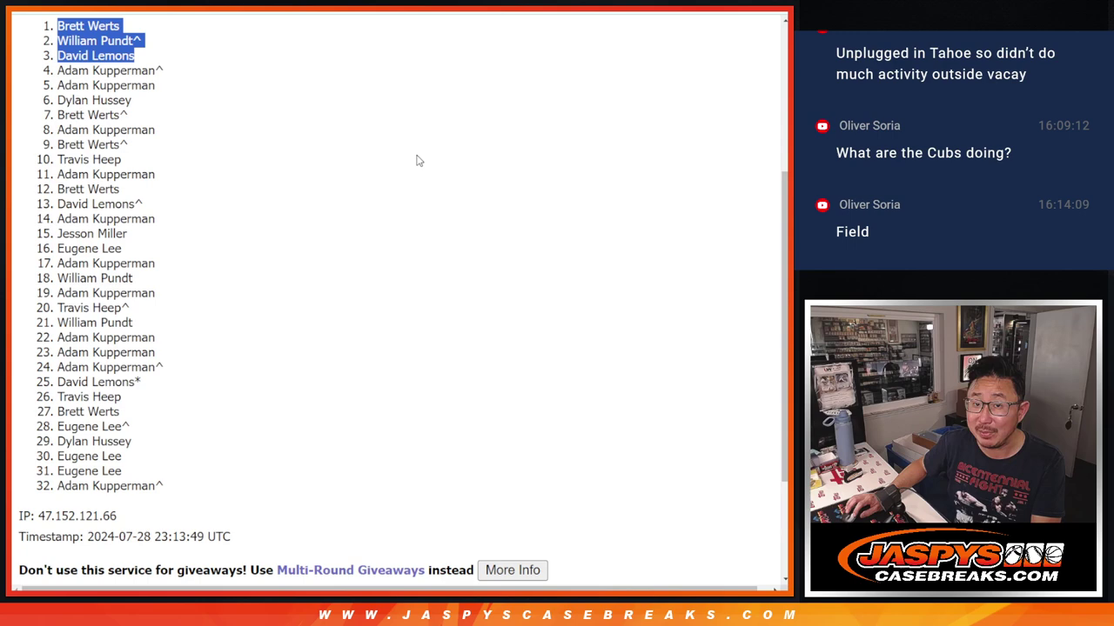
{"action": "scroll", "coordinate": [418, 161], "scroll_direction": "down", "scroll_amount": 2}
{"action": "scroll", "coordinate": [418, 161], "scroll_direction": "up", "scroll_amount": 2}
{"action": "scroll", "coordinate": [419, 157], "scroll_direction": "down", "scroll_amount": 2}
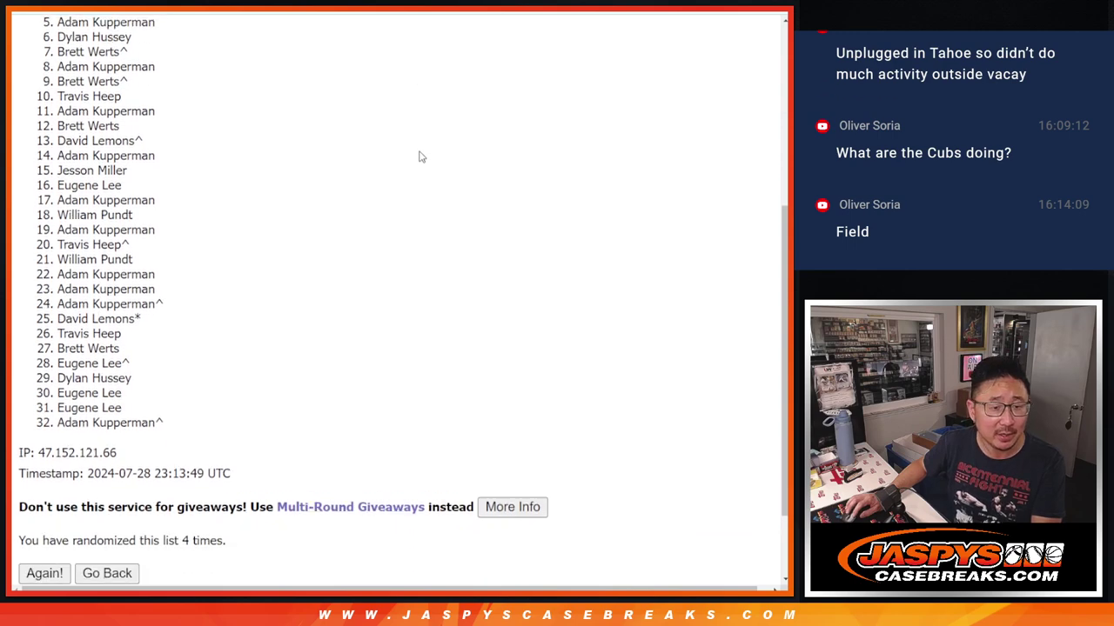
{"action": "scroll", "coordinate": [419, 156], "scroll_direction": "up", "scroll_amount": 2}
{"action": "scroll", "coordinate": [420, 157], "scroll_direction": "down", "scroll_amount": 2}
{"action": "scroll", "coordinate": [426, 130], "scroll_direction": "up", "scroll_amount": 2}
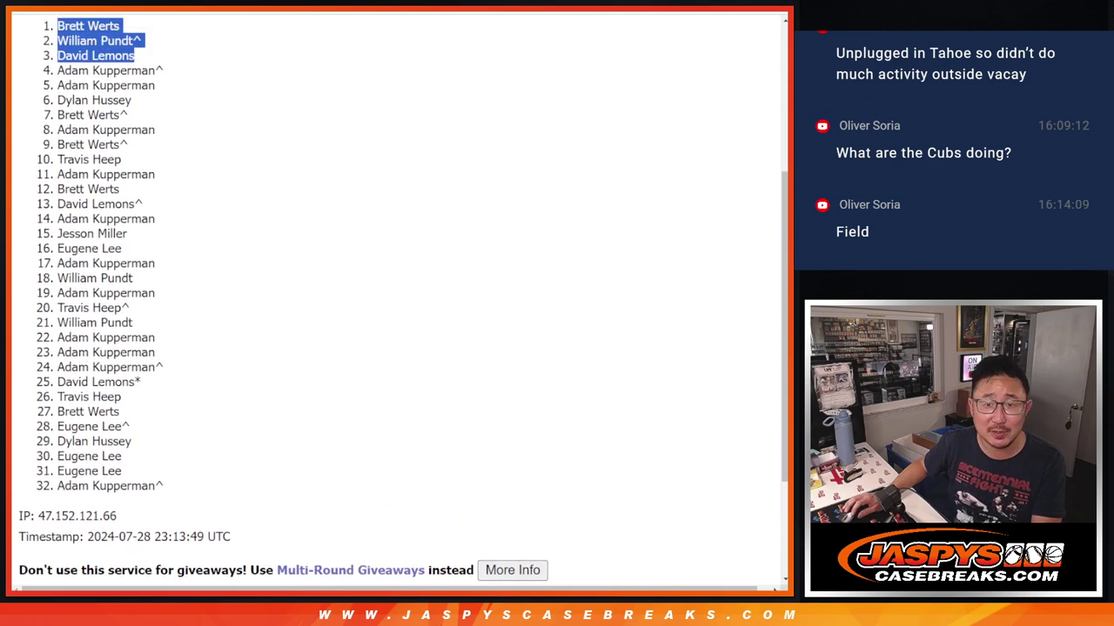